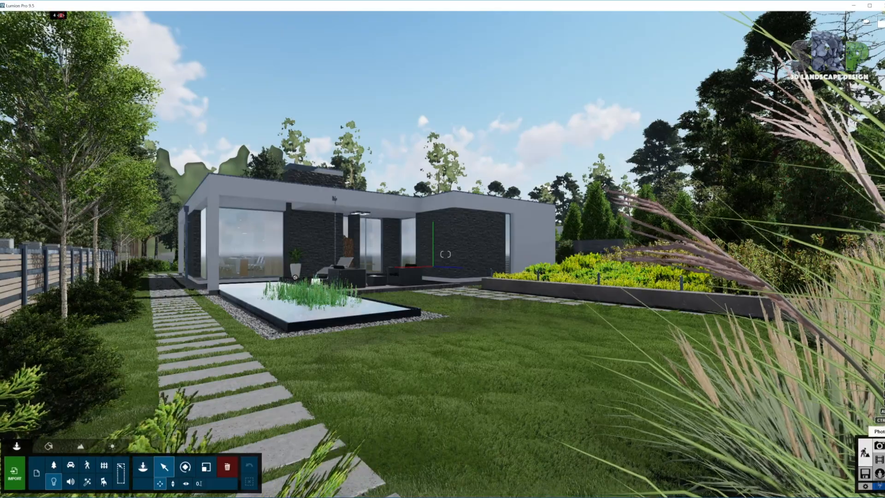
Step: Render photo 41 of the house and garden as a 1920x1080 JPG image
left_click(879, 445)
left_click(49, 452)
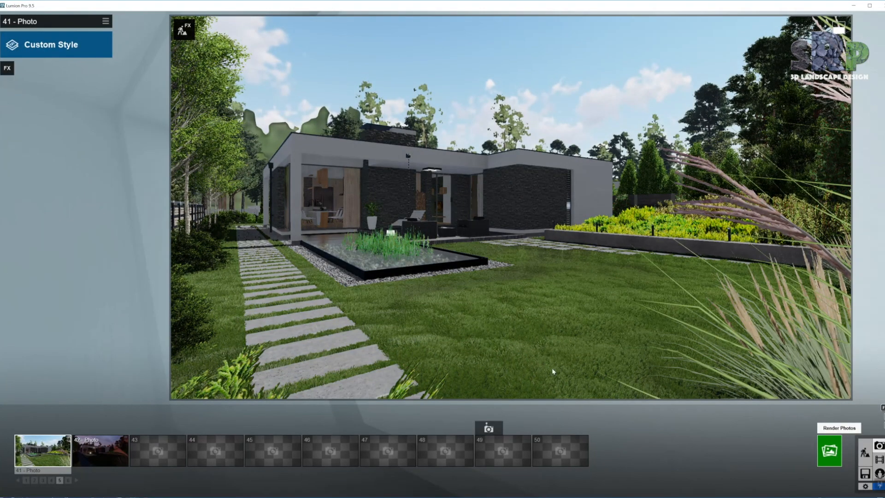
left_click(829, 451)
left_click(388, 353)
left_click(726, 116)
double_click(726, 116)
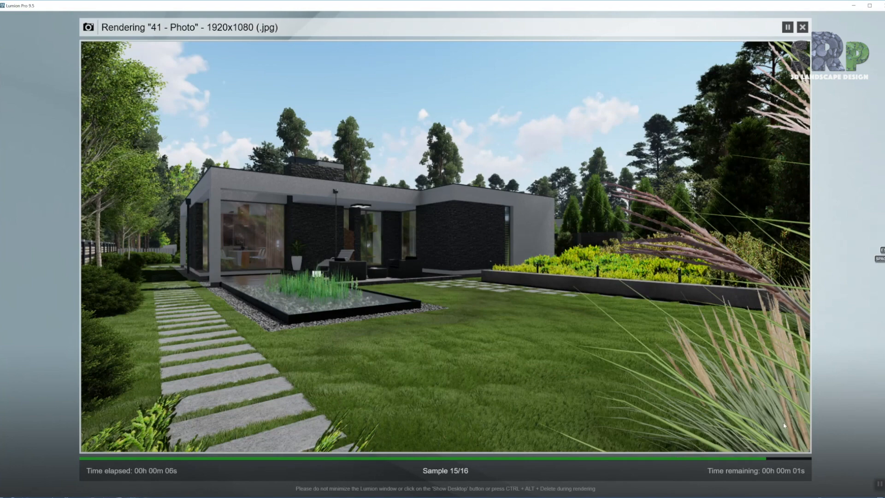
left_click(773, 441)
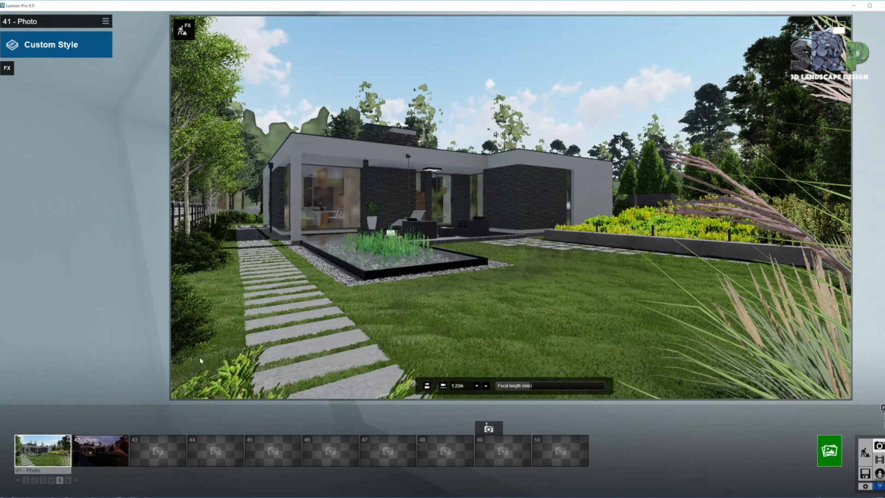
Step: View photo 42 with its Night style, and return to Build mode
left_click(115, 445)
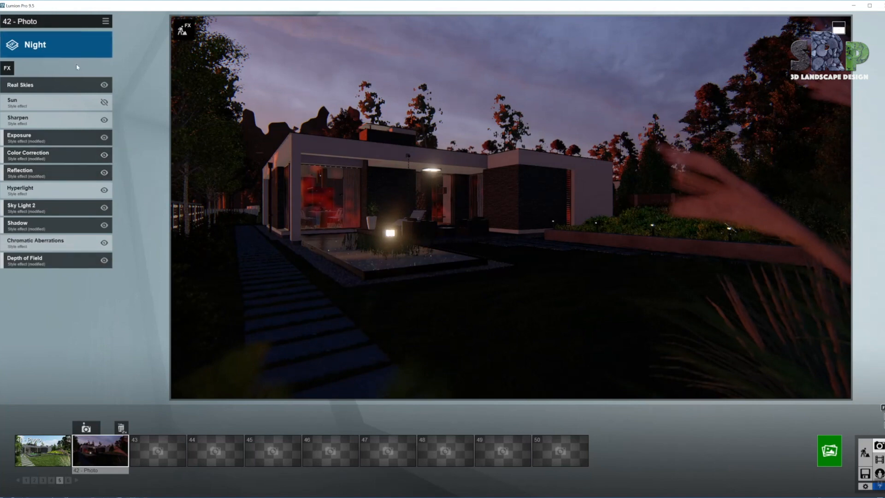
left_click(865, 452)
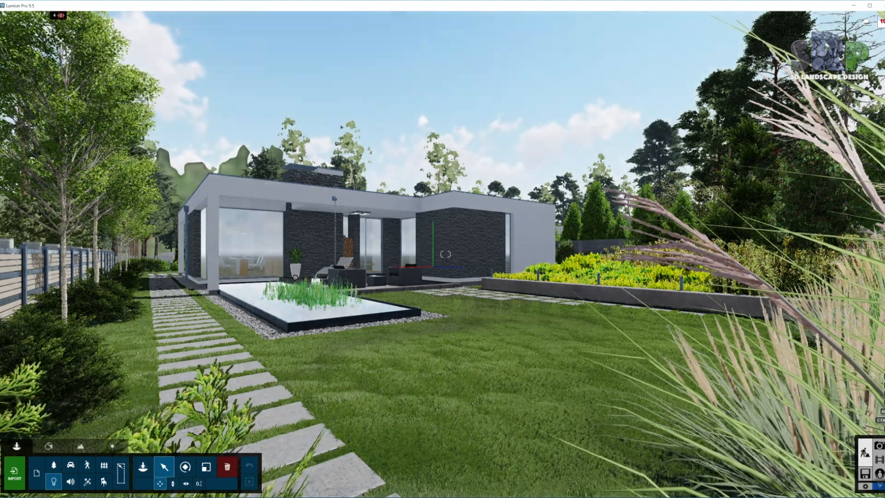
Step: Increase the emissive setting of the glass material on the terrace lantern beside the pond slightly and save the material change
right_click_drag(445, 253, 423, 333)
key("w")
key("w")
key("w")
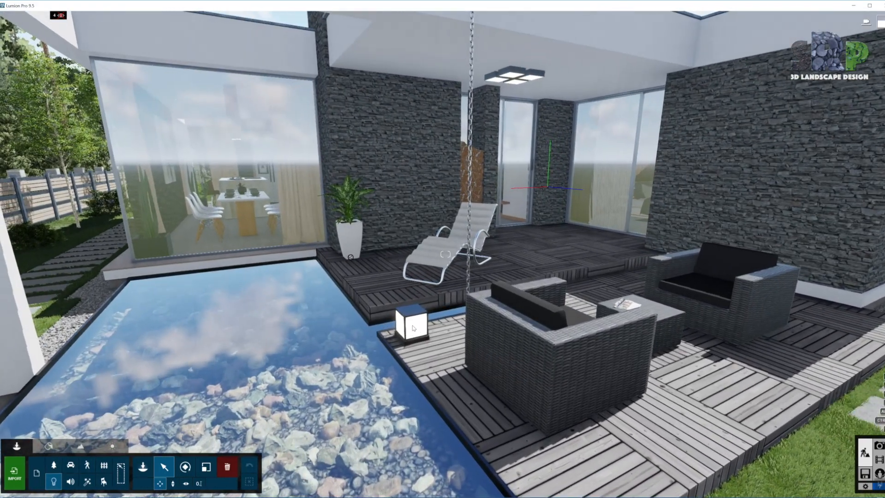
left_click(49, 446)
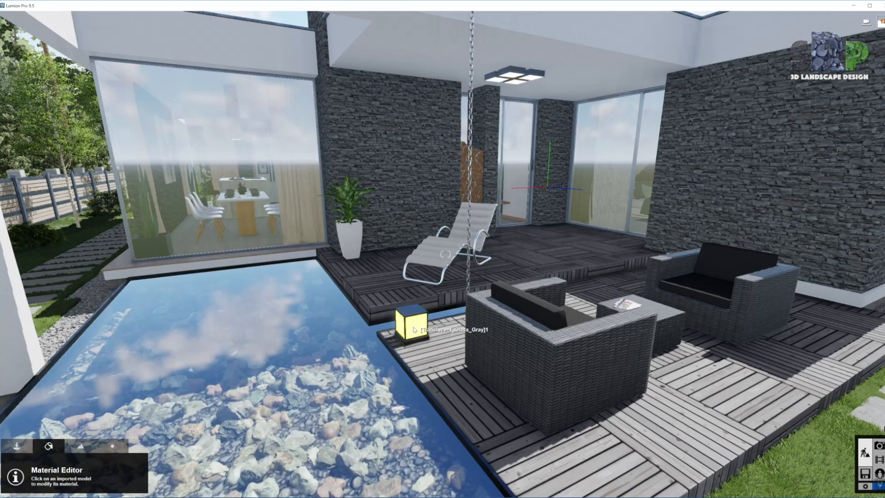
left_click(413, 328)
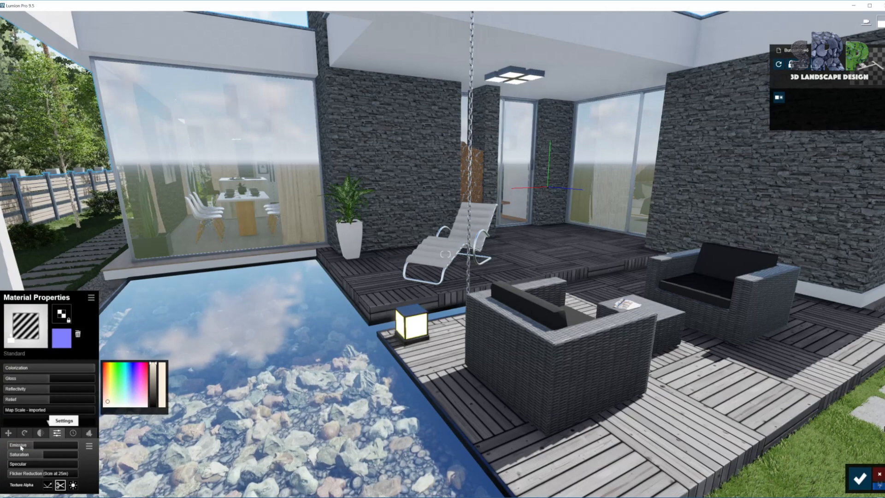
mouse_move(27, 445)
left_mouse_down()
mouse_move(13, 445)
mouse_move(59, 445)
mouse_move(35, 447)
left_mouse_up()
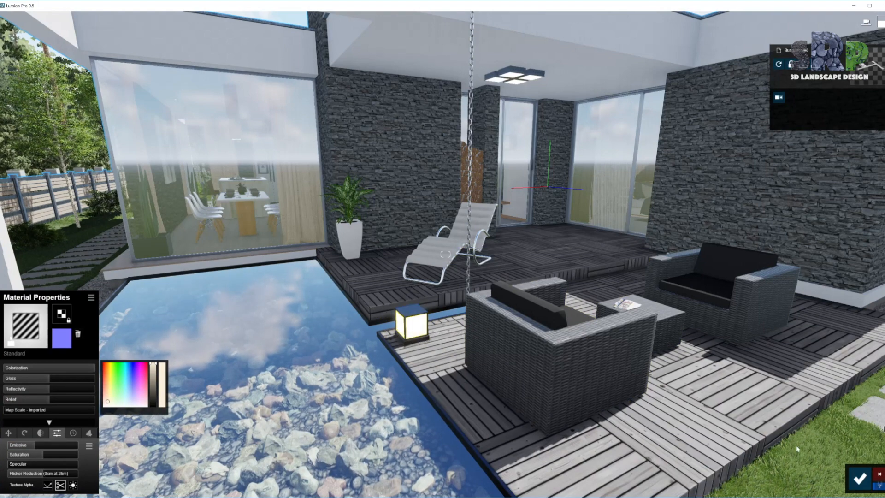
left_click(859, 478)
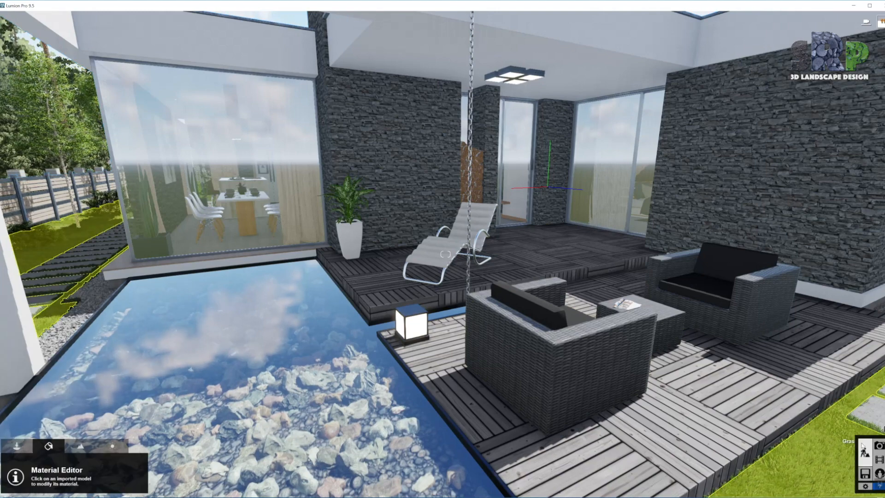
Step: Preview the glowing lantern in night photo 42 from the photo's saved camera, and return to Build mode
left_click(878, 446)
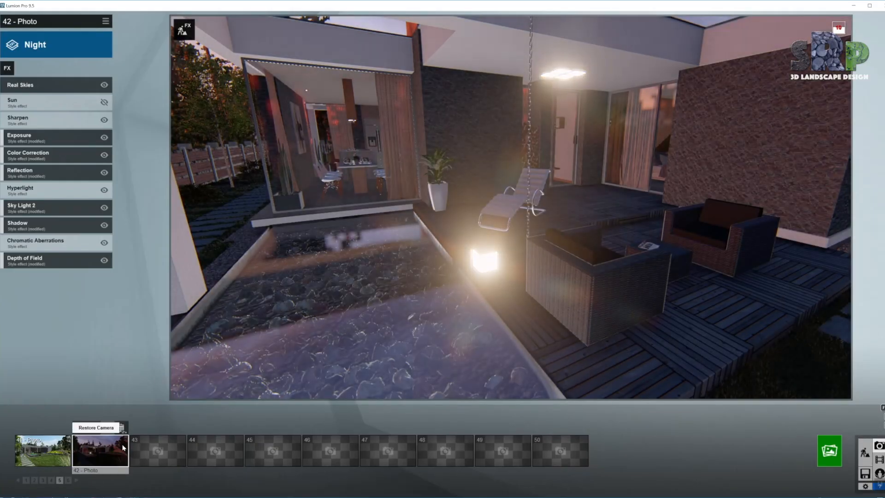
left_click(106, 445)
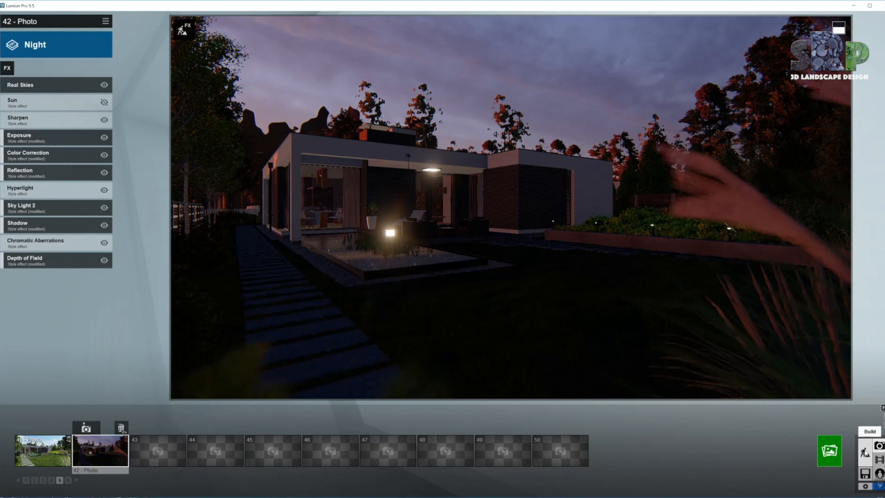
left_click(865, 453)
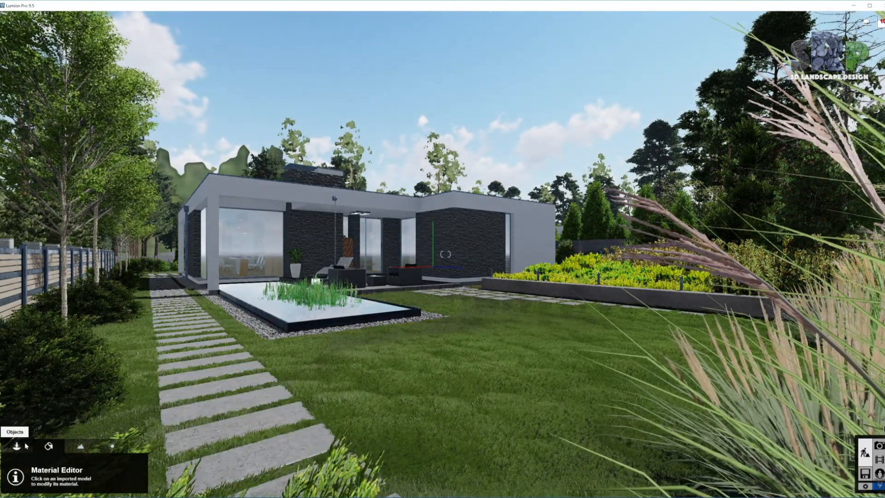
Step: Return to object editing and show the layer containing the line lights around the pond and house
left_click(17, 445)
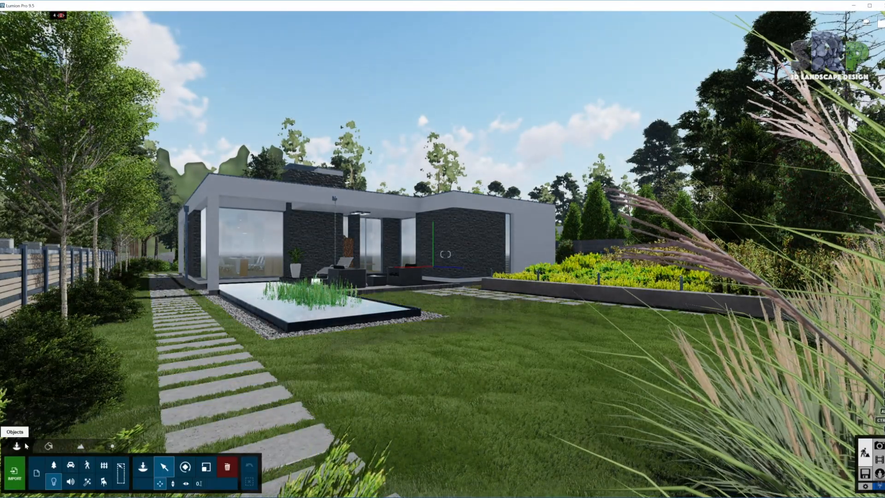
key("w")
right_click_drag(380, 287, 380, 267)
key("w")
right_click_drag(445, 230, 446, 254)
key("s")
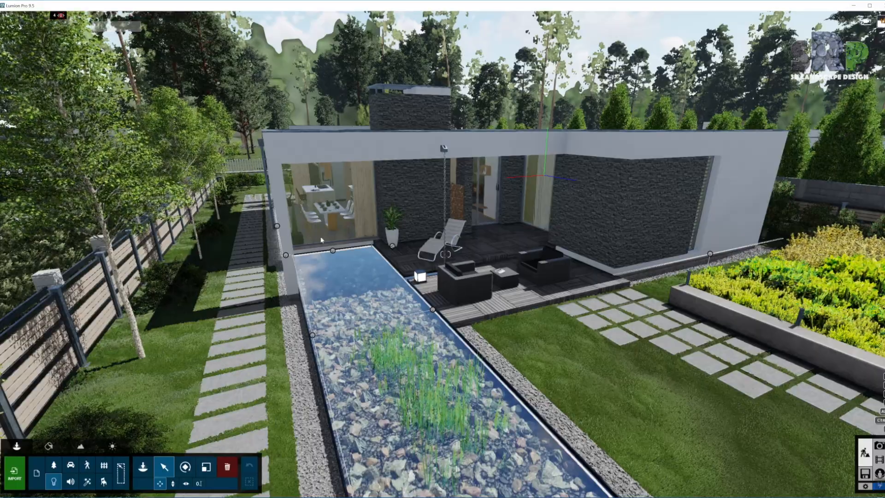
Step: Select the line light along the pond's terrace-side edge and examine its light properties
right_click_drag(677, 347, 691, 394)
key("s")
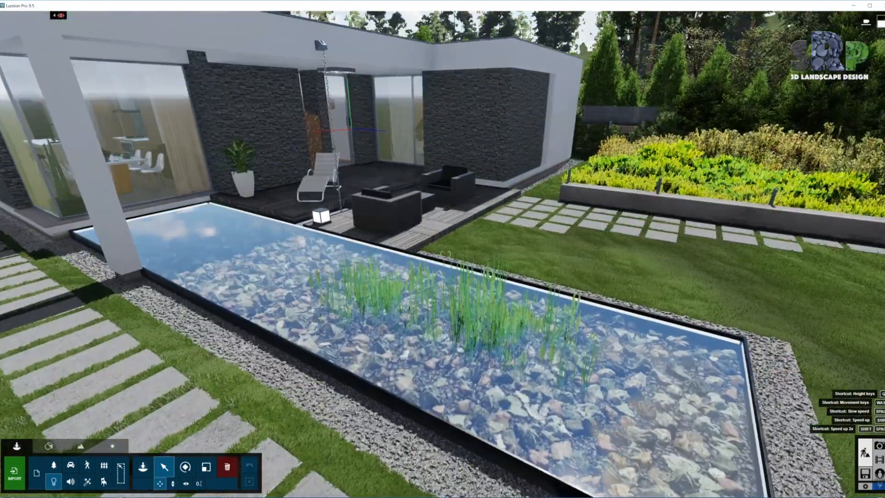
key("w")
right_click_drag(691, 394, 636, 395)
right_click_drag(207, 208, 206, 208)
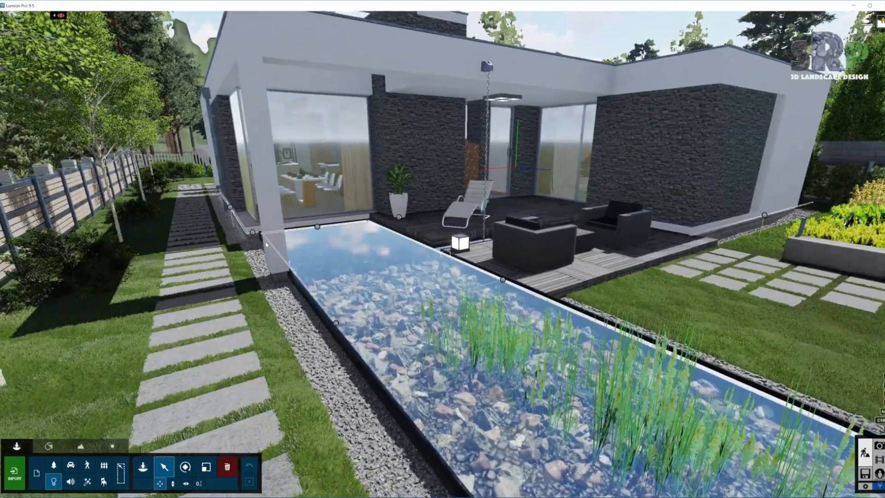
left_click(503, 280)
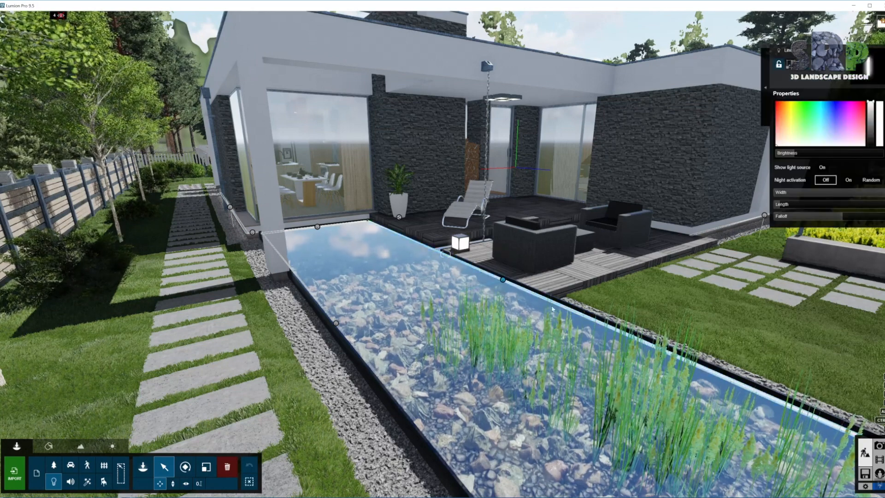
mouse_move(507, 284)
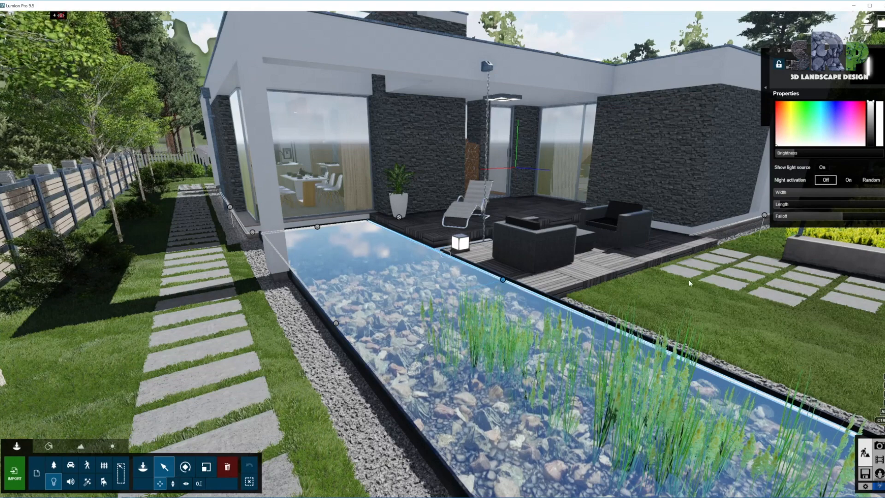
Step: Preview the pond's line lights in night photo 42, including from its saved camera, and return to Build mode
right_click_drag(507, 285, 821, 110)
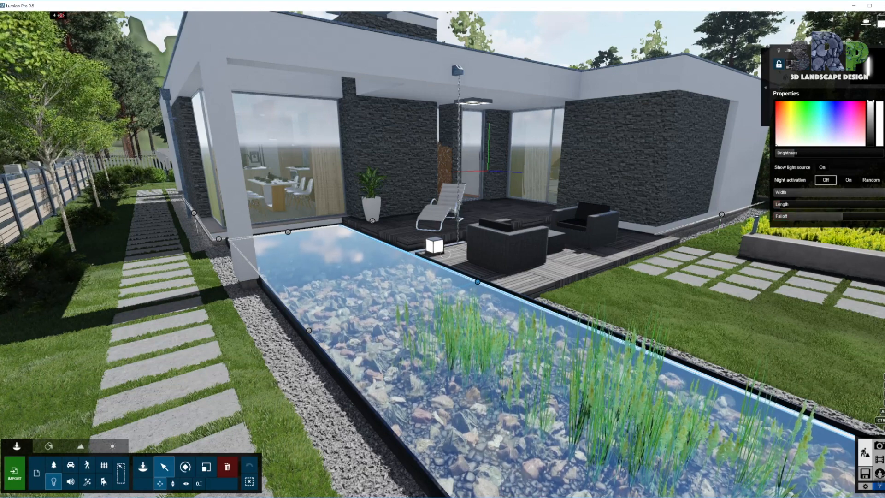
key("a")
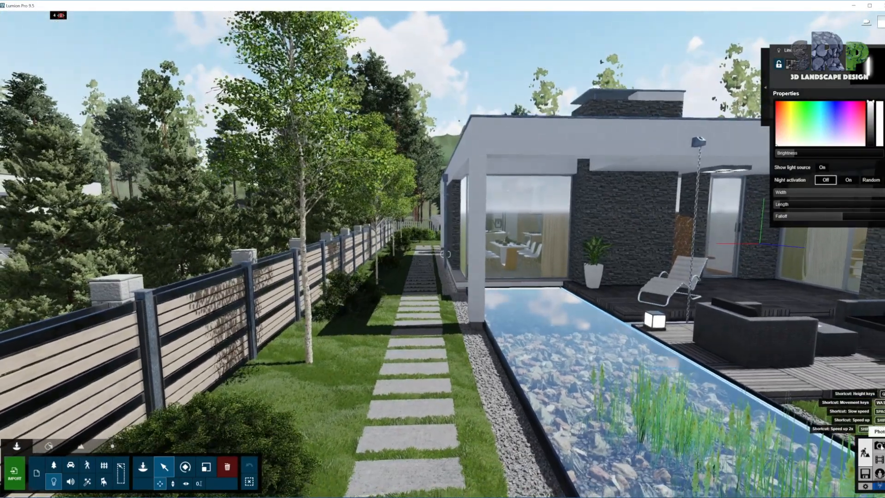
left_click(878, 445)
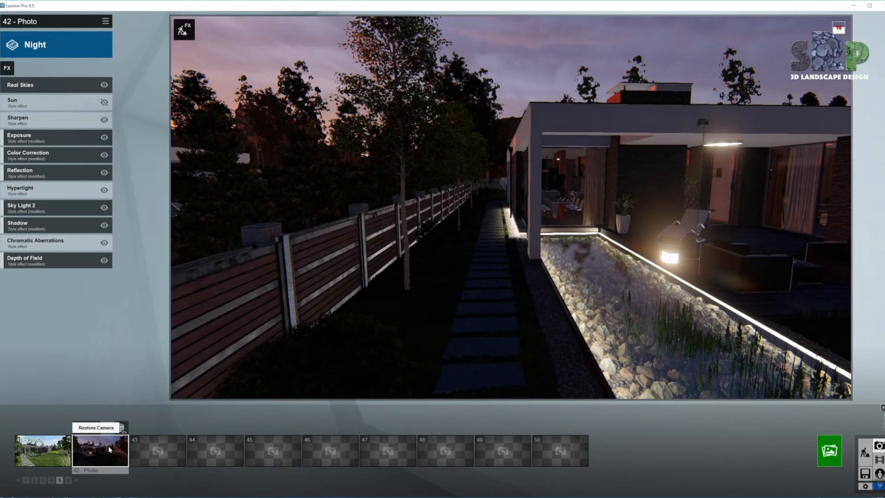
left_click(109, 446)
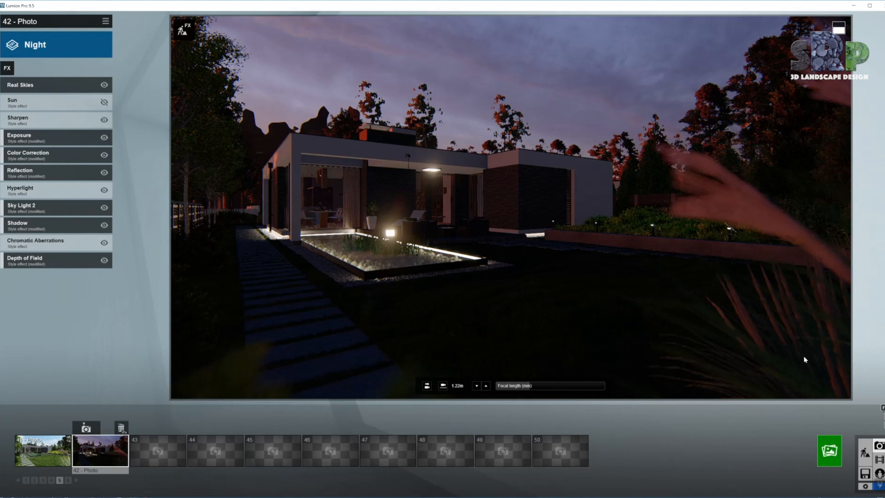
left_click(864, 453)
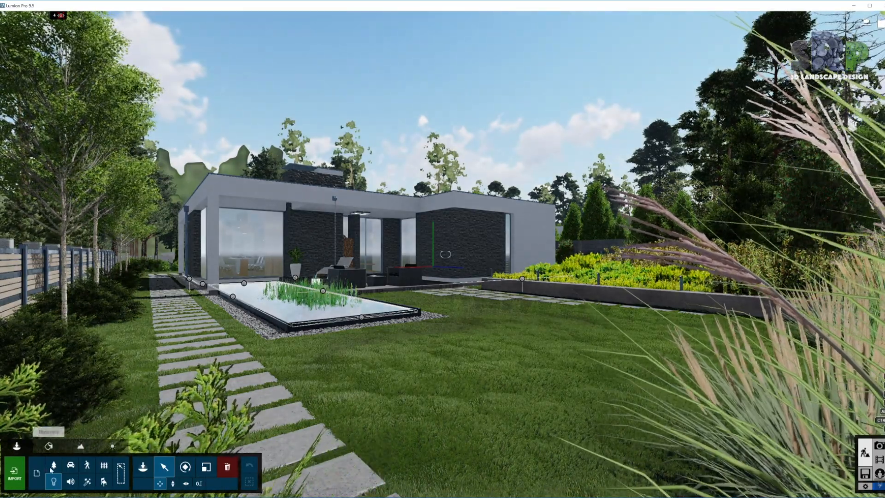
Step: Show layer 7, which contains the spotlights along the planter wall
mouse_move(115, 17)
left_click(115, 17)
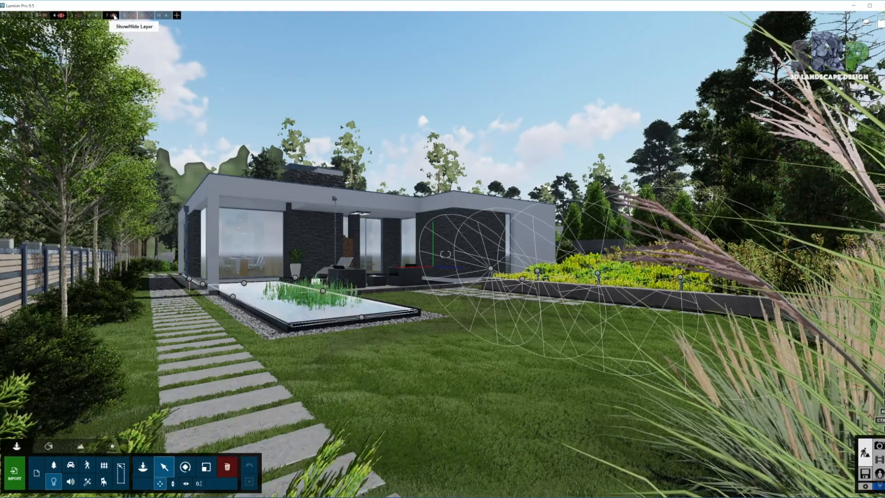
right_click_drag(421, 392, 445, 254)
key("w")
mouse_move(347, 296)
right_mouse_down()
mouse_move(258, 276)
mouse_move(348, 296)
right_mouse_up()
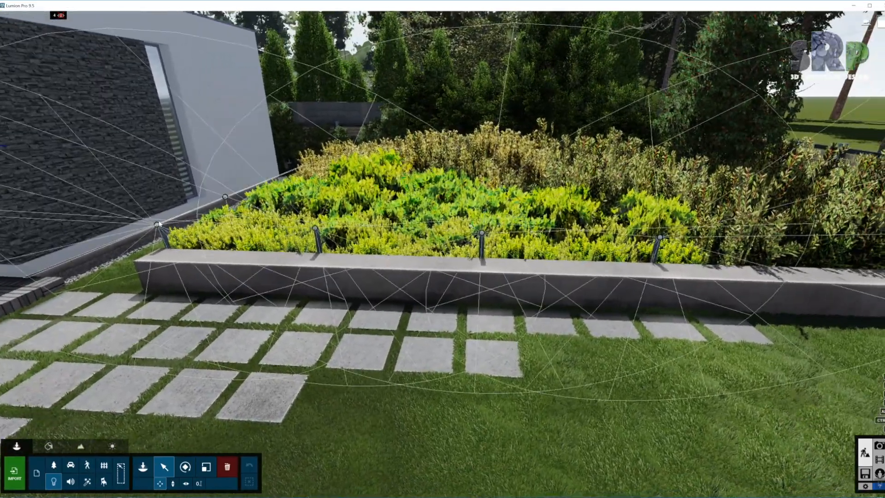
Step: Select the planter wall spotlight nearest the house, give it a warm white colour and review its cone angle
left_click(157, 224)
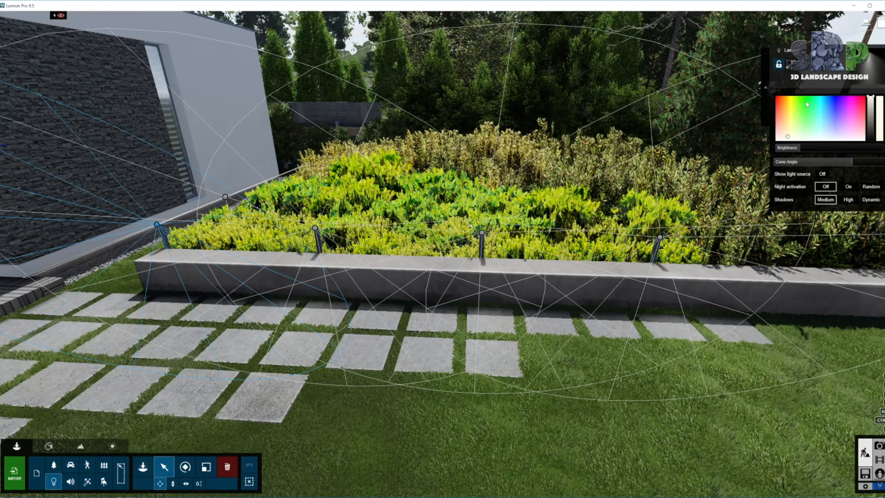
mouse_move(798, 146)
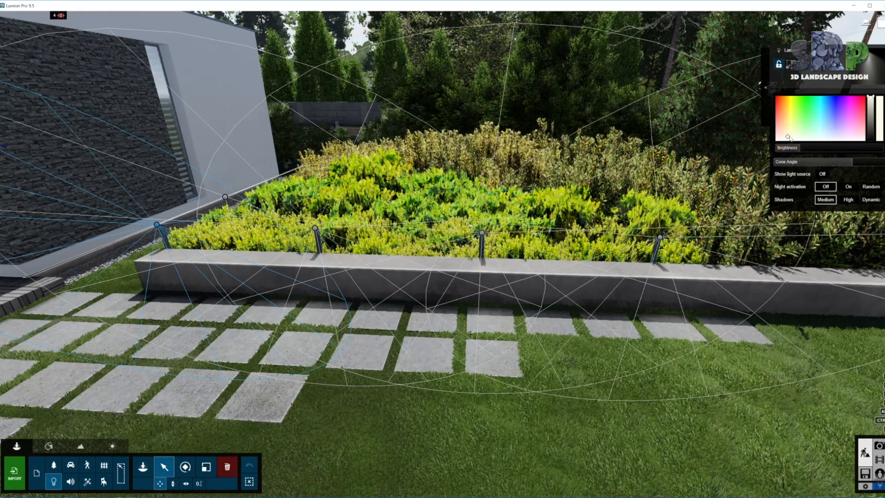
left_click(787, 138)
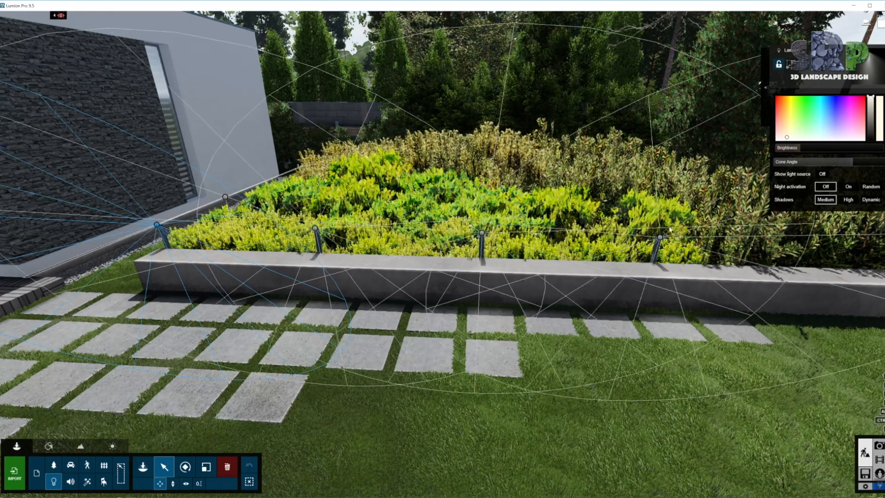
mouse_move(846, 165)
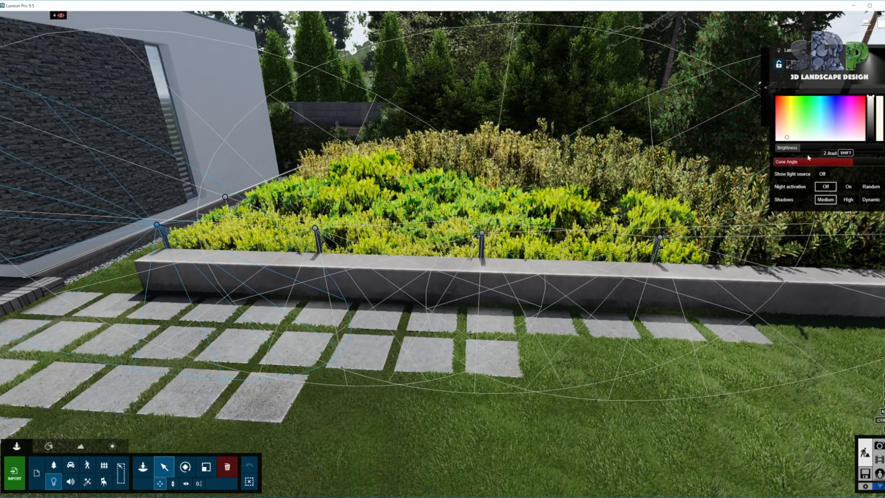
Step: Preview the planter spotlights with spotlight shadows in night photo 42 from its saved camera, and return to Build mode
right_click_drag(444, 253, 276, 253)
key("s")
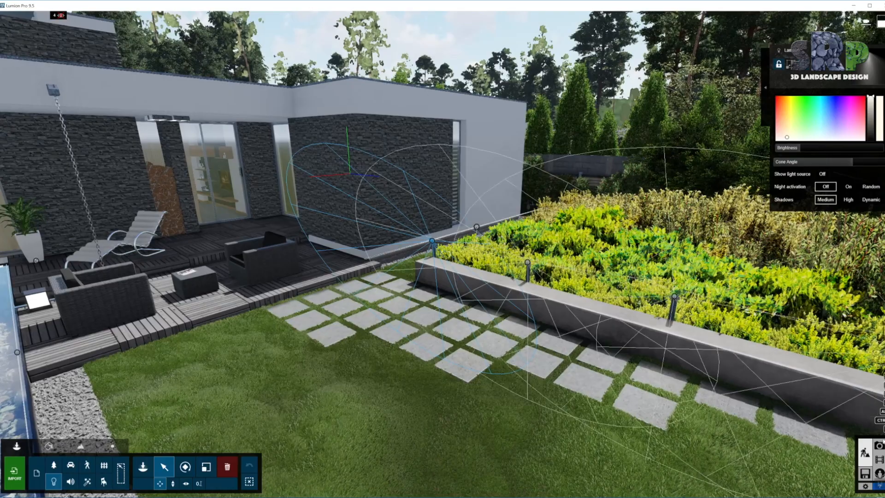
left_click(878, 445)
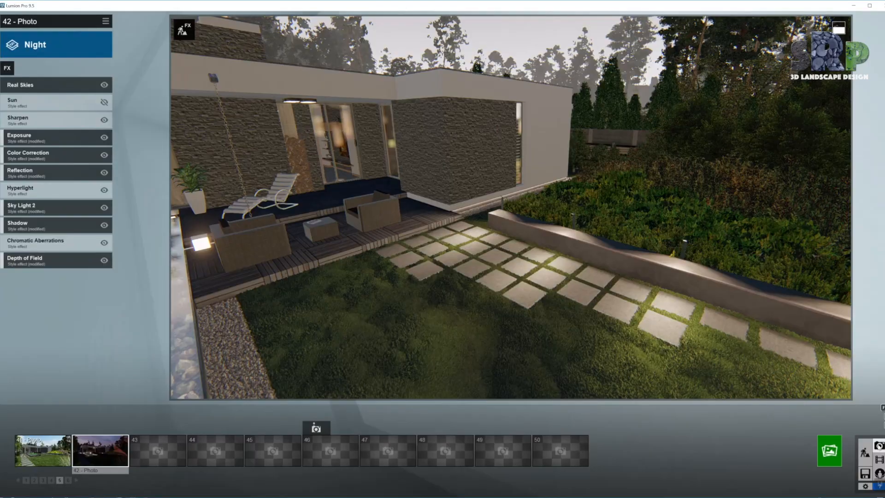
left_click(110, 448)
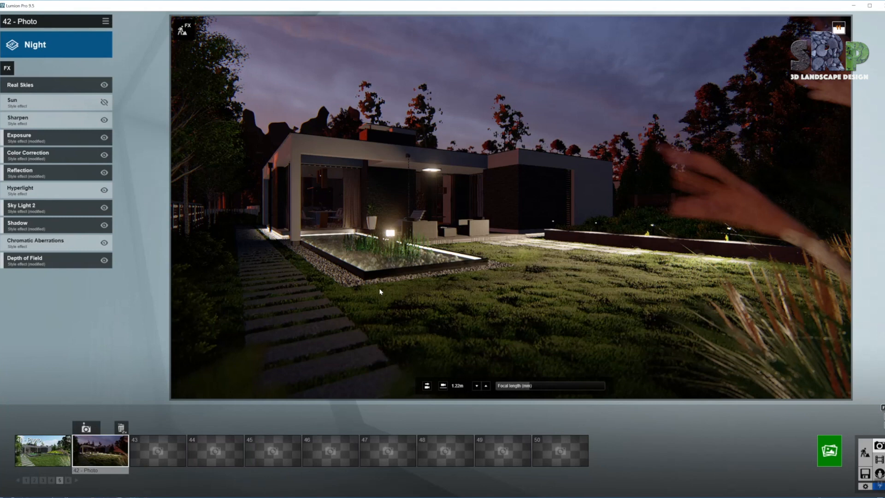
key("F8")
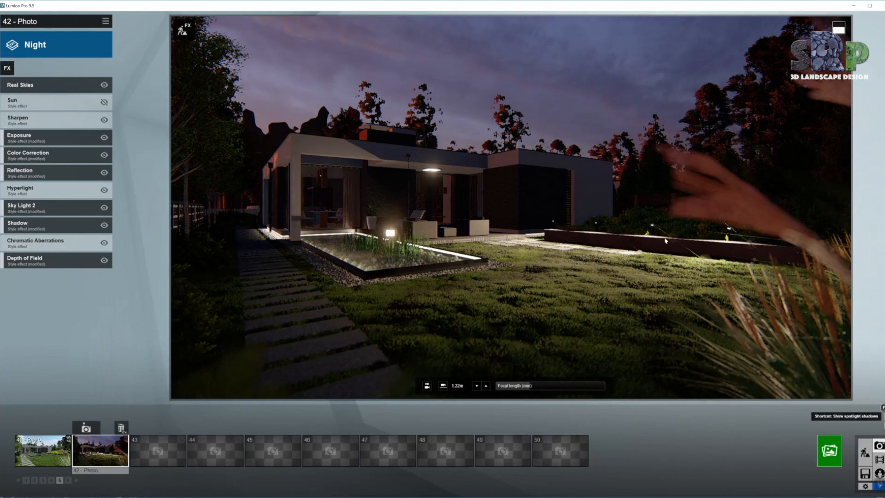
key("F8")
left_click(864, 453)
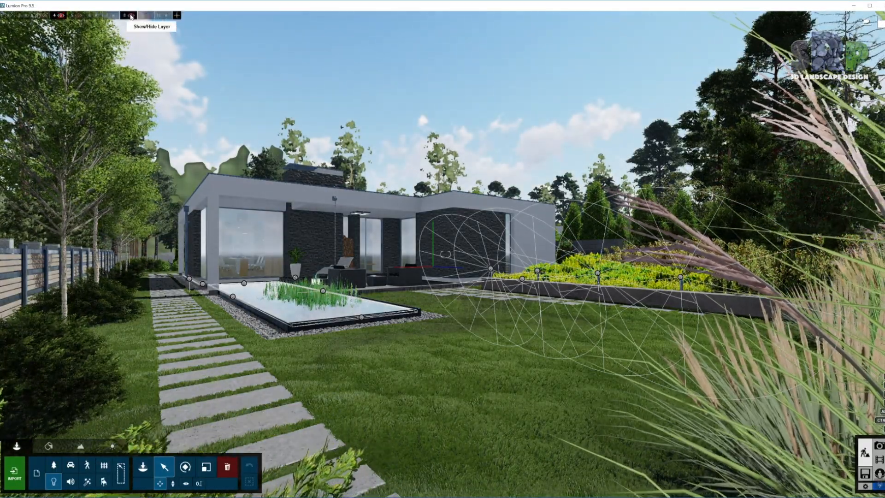
Step: Show the layer with the terrace lights, select a spotlight in the terrace ceiling lamp and adjust its brightness slightly
left_click(131, 17)
right_click_drag(376, 292, 255, 280)
key("w")
key("w")
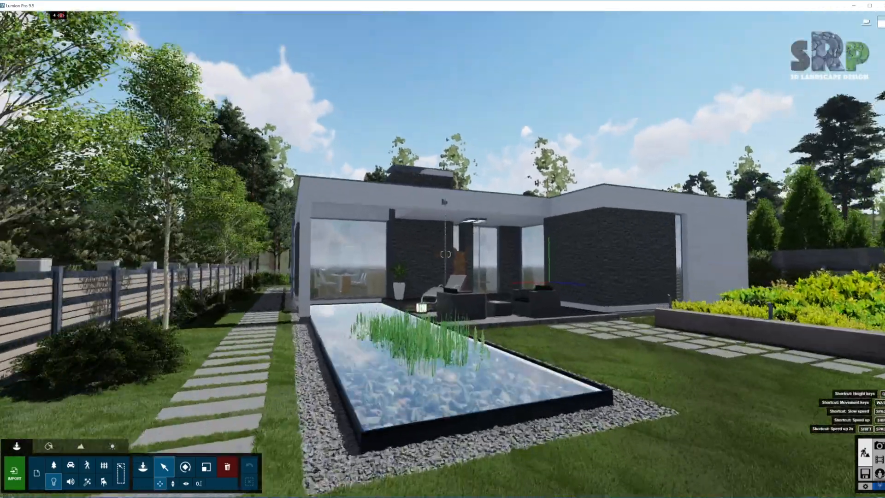
key("w")
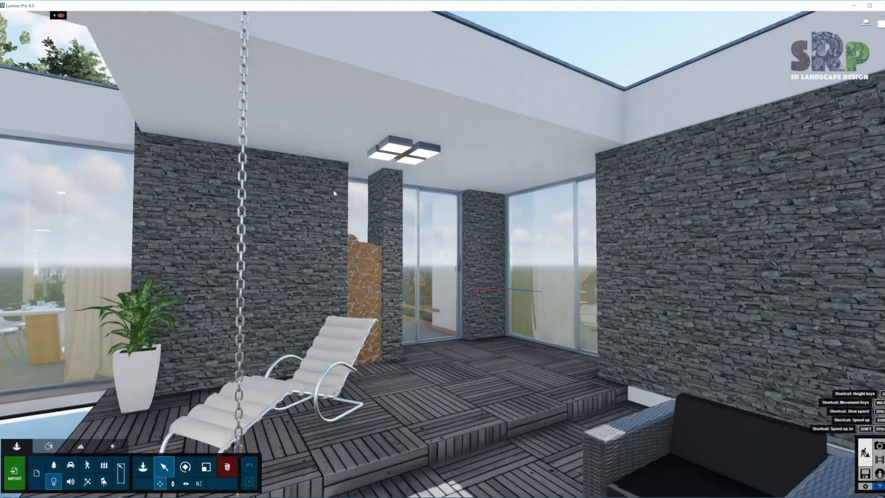
key("w")
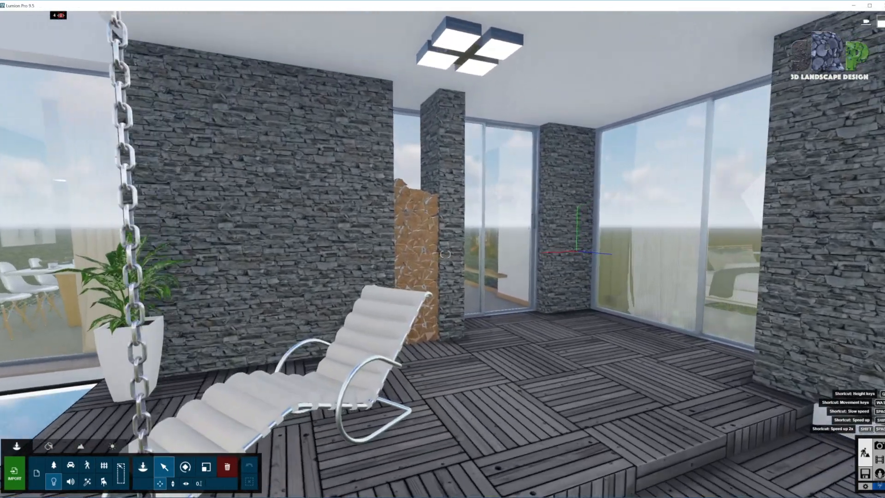
key("w")
right_click_drag(445, 254, 445, 74)
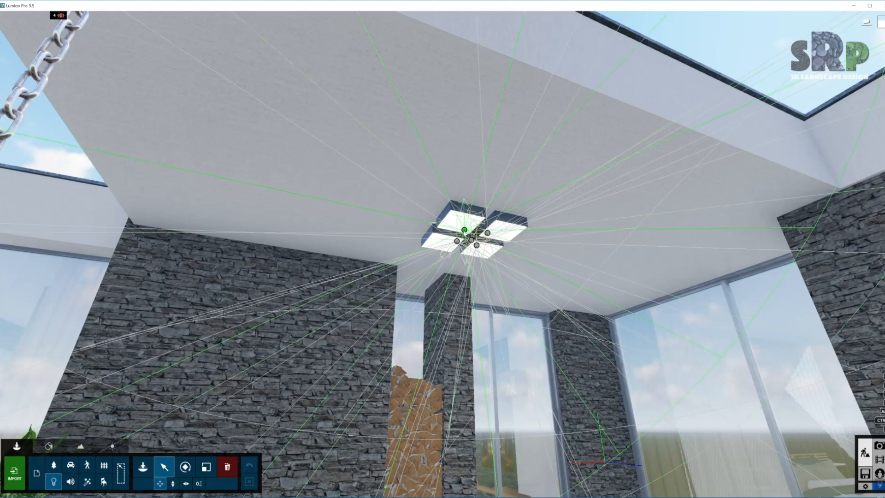
left_click(464, 229)
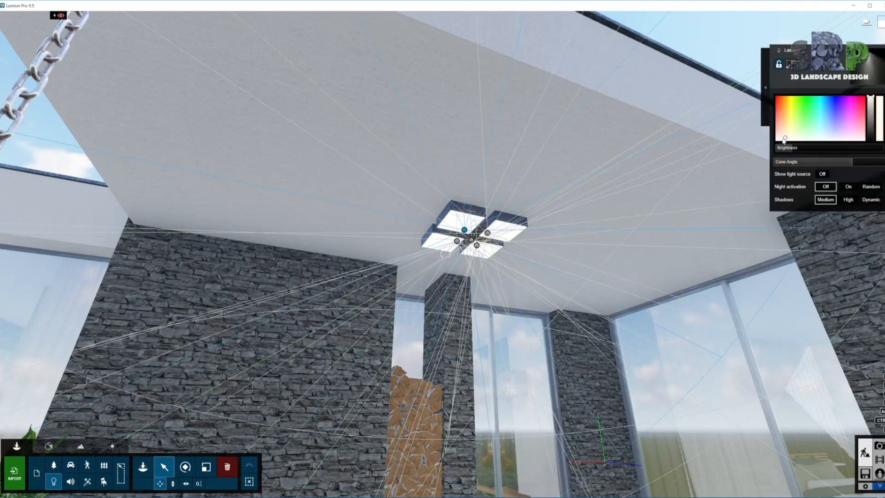
left_click_drag(789, 149, 794, 148)
Step: Examine how the ceiling lamp's spotlights spread over the terrace's stone walls, decking and furniture
right_click_drag(555, 78, 555, 129)
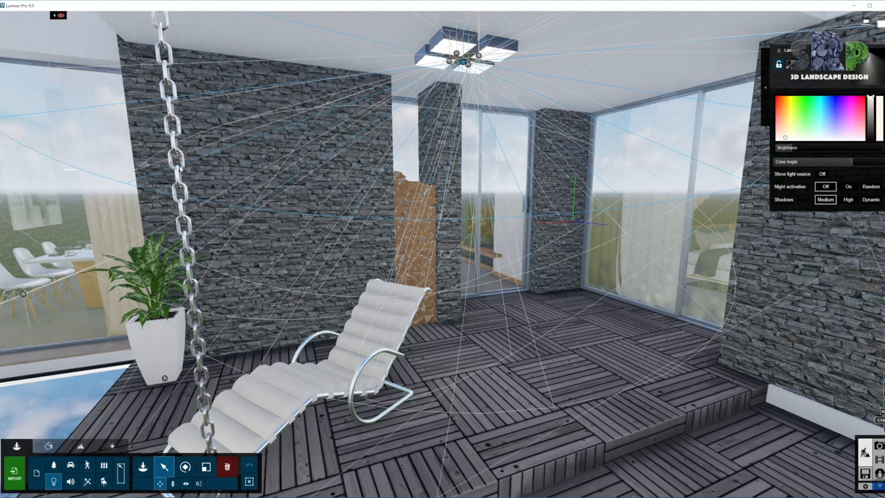
key("w")
right_click_drag(585, 112, 645, 112)
key("s")
right_click_drag(501, 378, 501, 279)
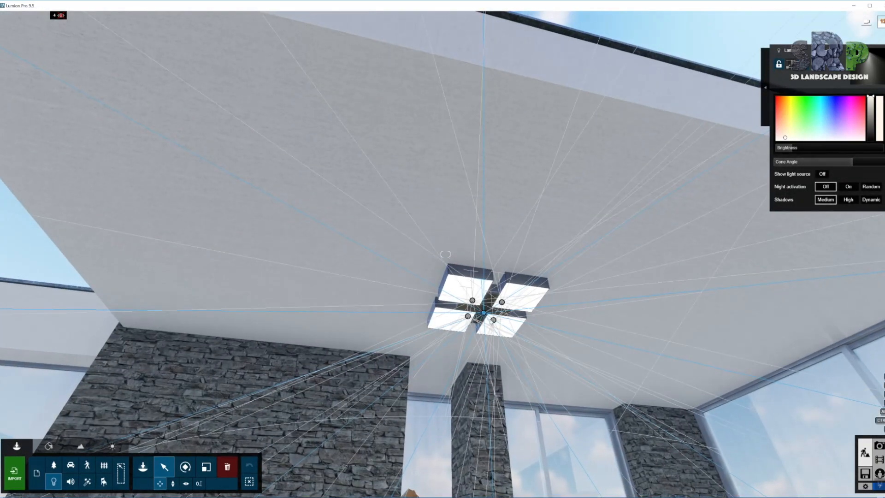
right_click_drag(566, 294, 508, 456)
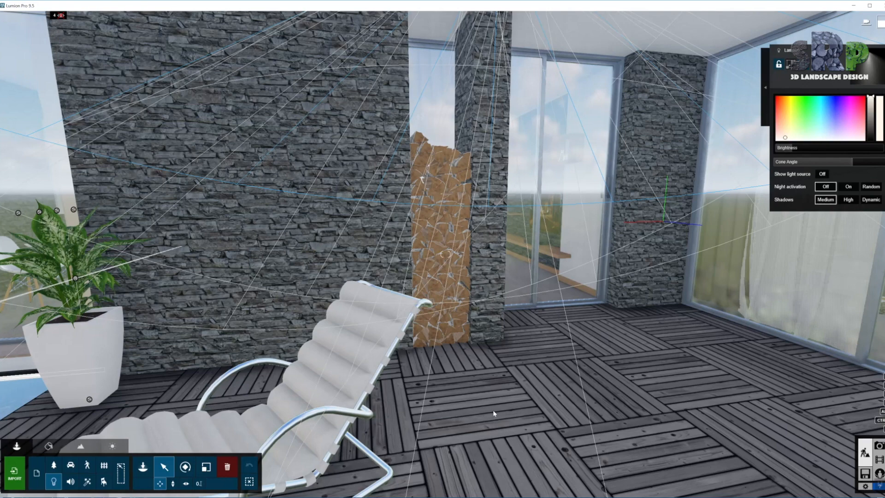
right_click_drag(479, 350, 469, 164)
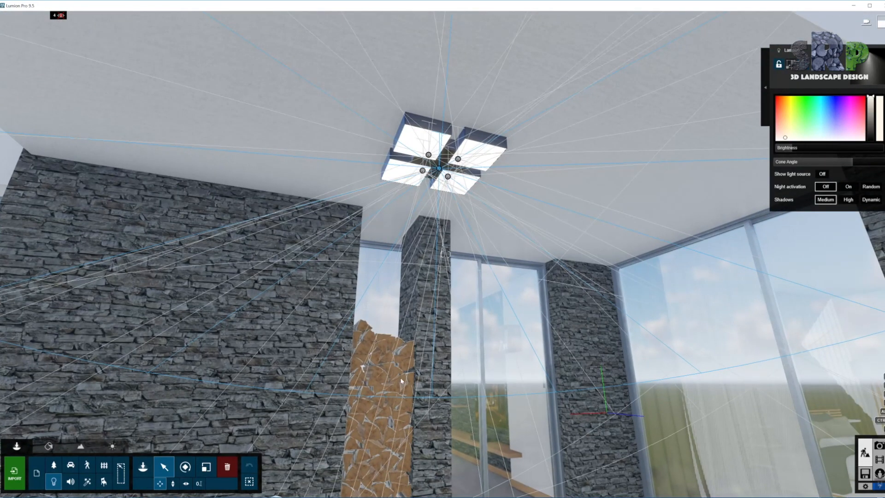
right_click_drag(488, 333, 481, 351)
key("s")
key("s")
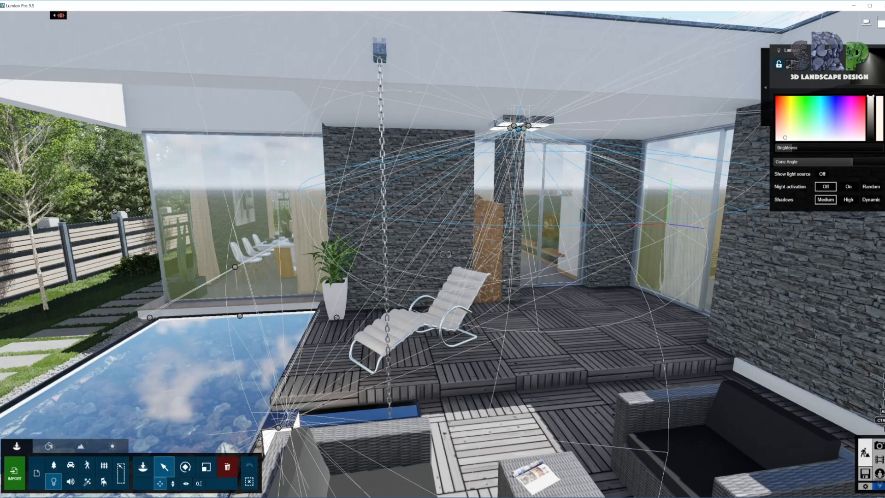
right_click_drag(508, 237, 530, 240)
key("w")
key("s")
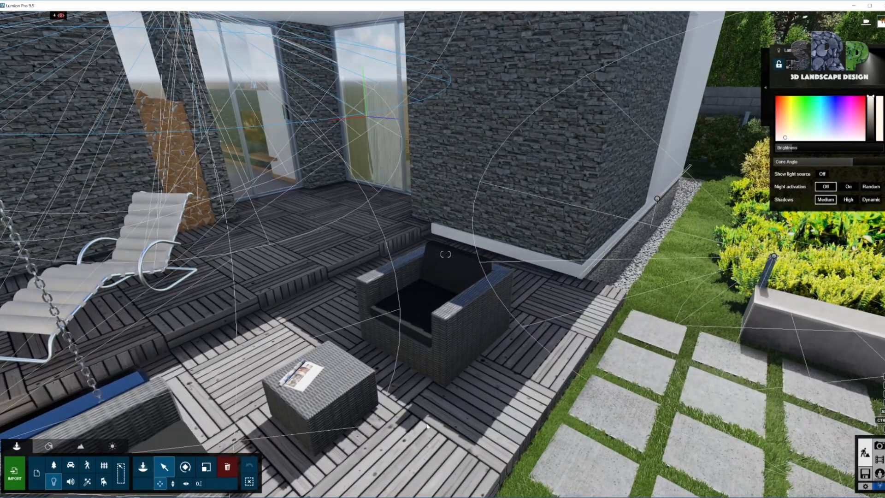
key("w")
key("s")
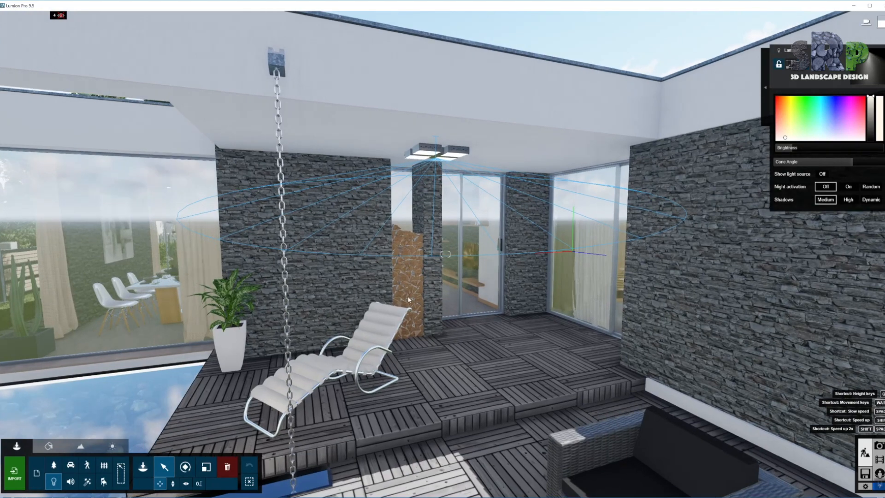
Step: Select another spotlight in the ceiling lamp, view the terrace area in its targeting mode and return to the normal view
left_click(437, 170)
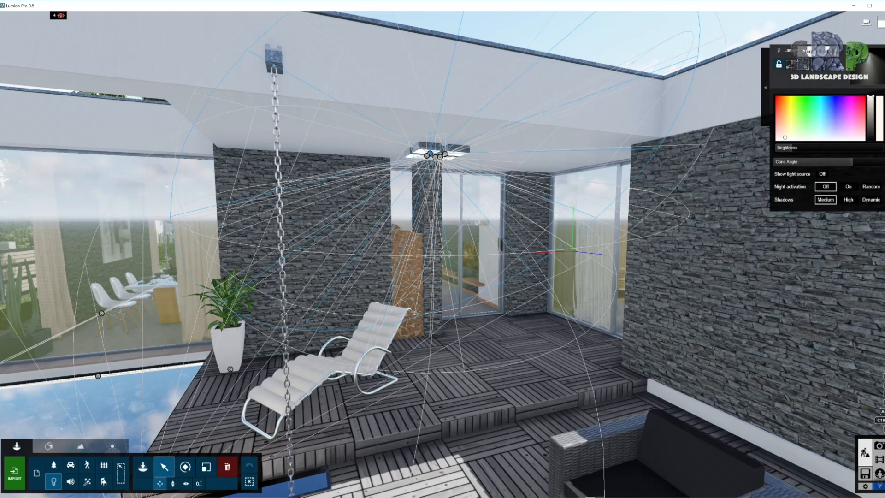
key("h")
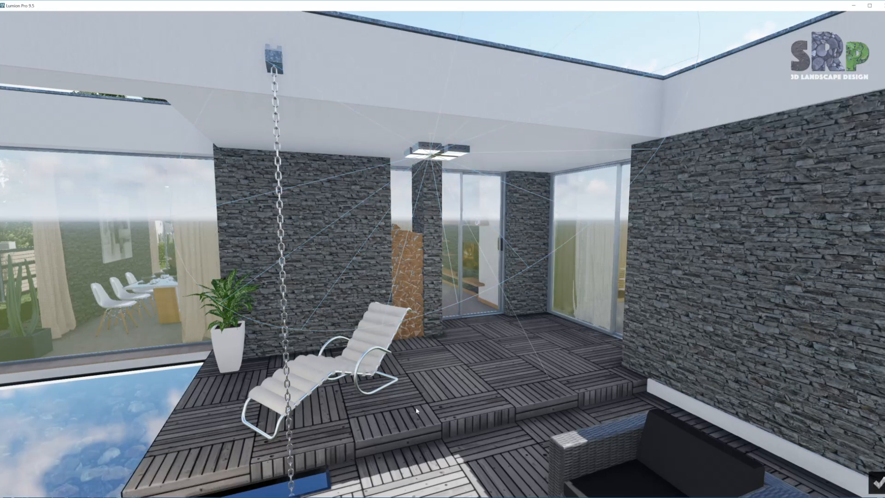
right_click_drag(432, 374, 468, 198)
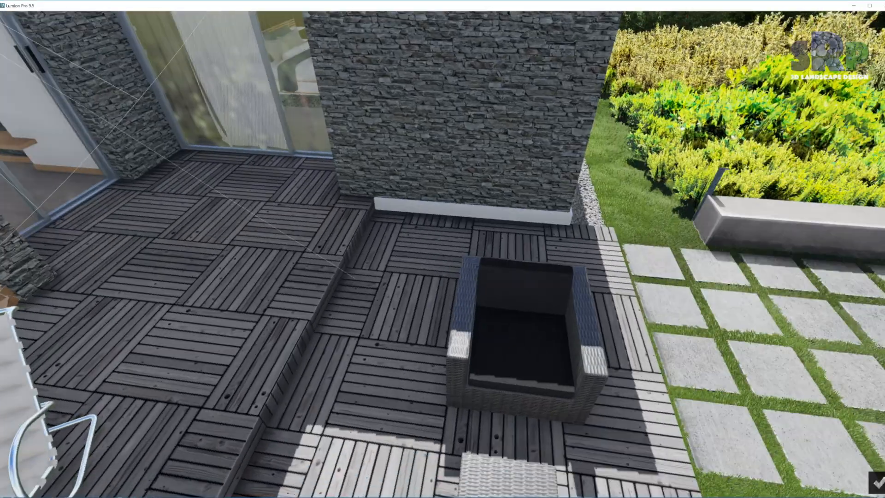
scroll(431, 337, "down", 5)
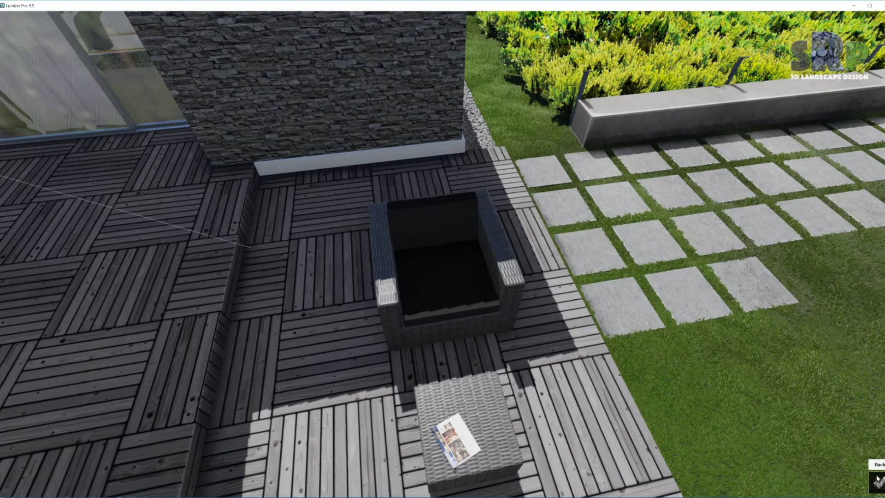
right_click_drag(614, 364, 650, 327)
key("s")
key("w")
right_click_drag(545, 261, 582, 243)
key("s")
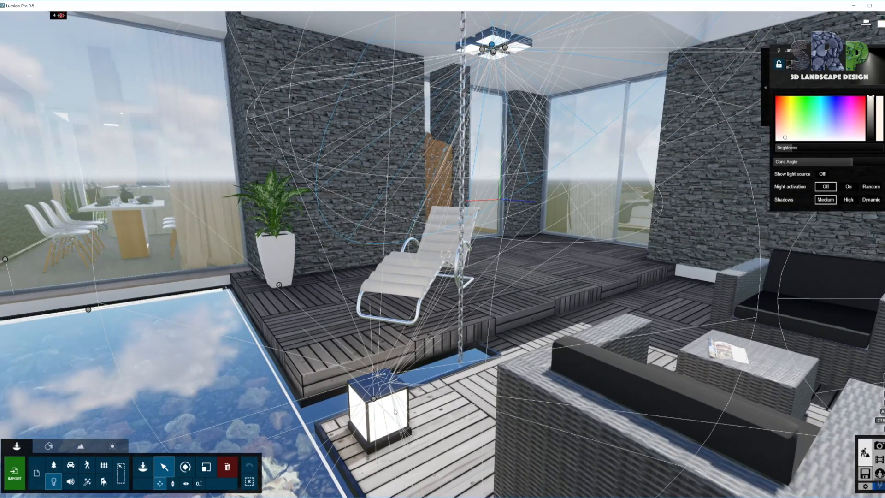
Step: Inspect the light properties of the omnilight in the pond-side lantern and of the spotlight just above it
right_click_drag(379, 404, 359, 442)
key("w")
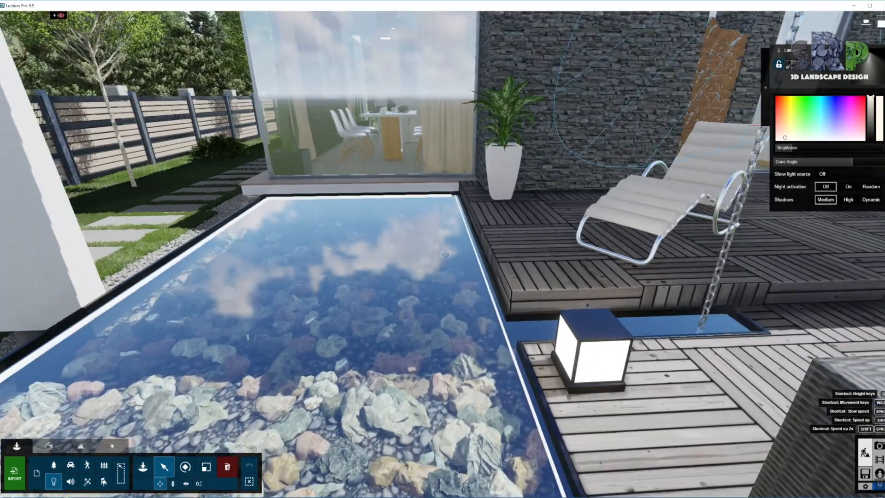
key("s")
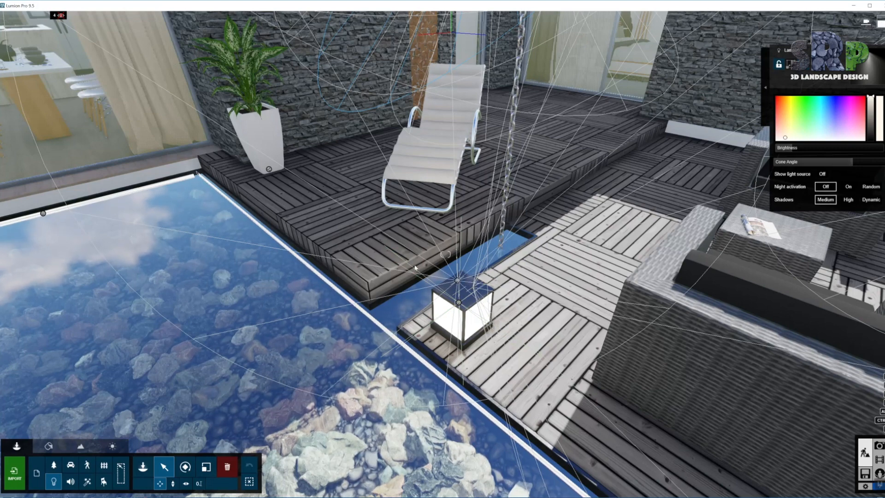
left_click(471, 288)
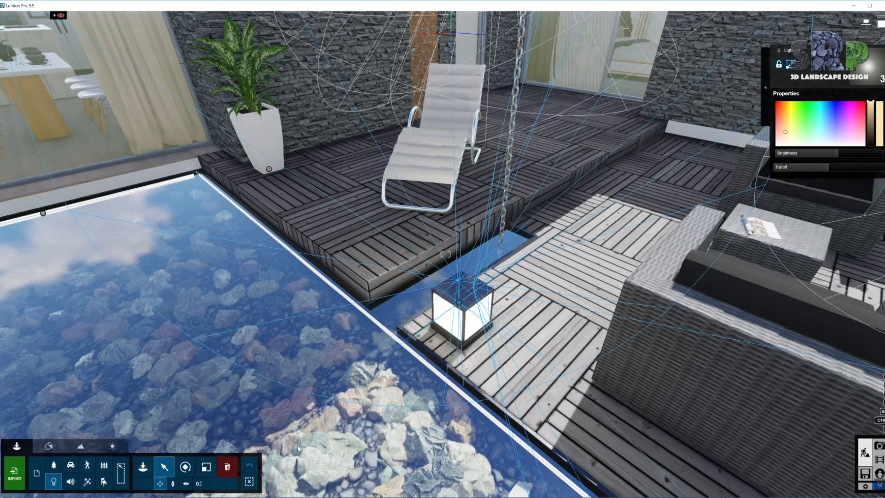
left_click(249, 482)
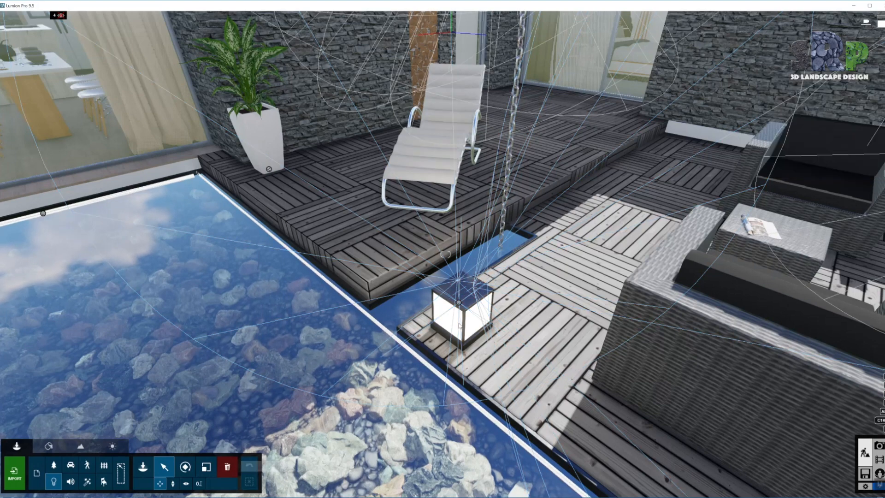
left_click(472, 287)
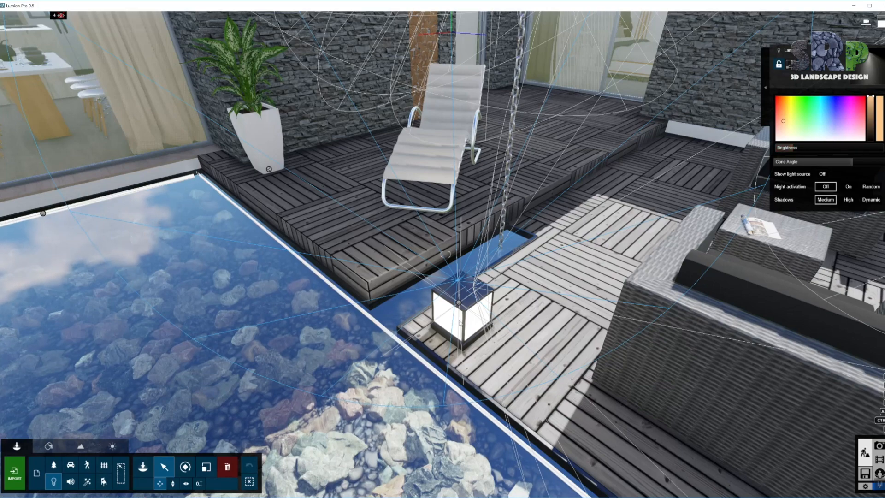
Step: Reselect the omnilight inside the lantern and examine its position relative to the pond and decking
right_click_drag(476, 288, 433, 288)
key("s")
right_click_drag(445, 253, 489, 138)
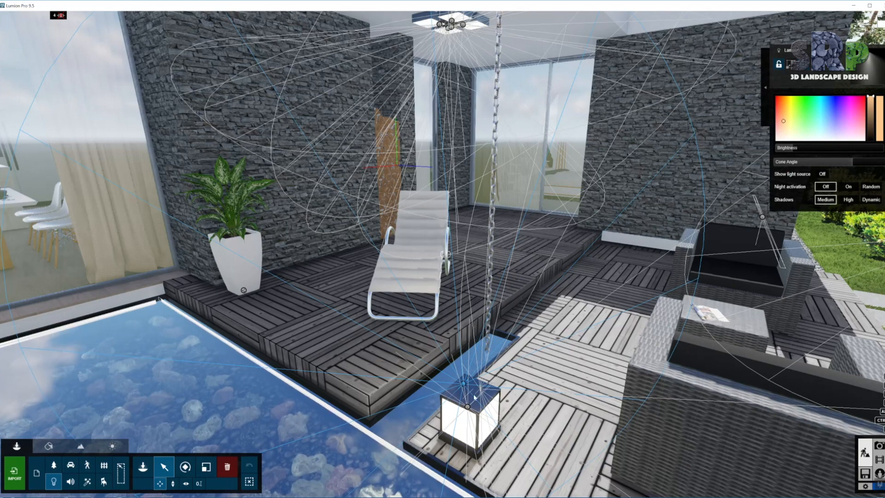
left_click(467, 407)
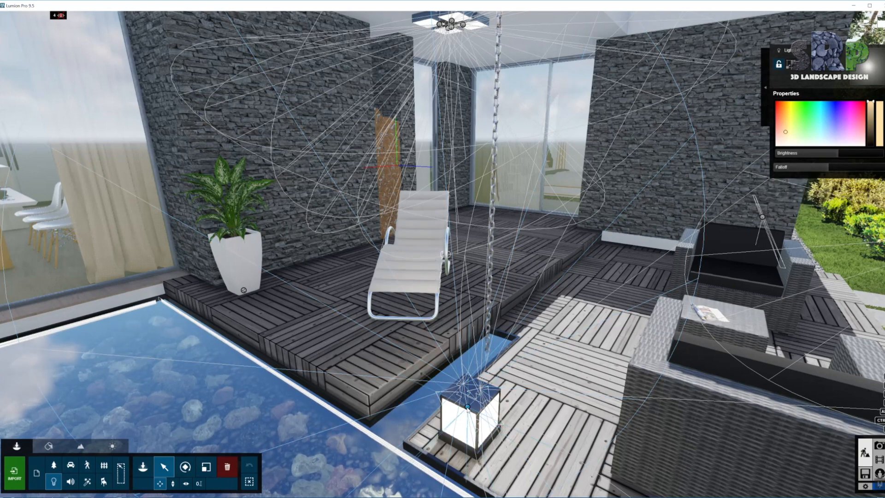
right_click_drag(467, 408, 496, 304)
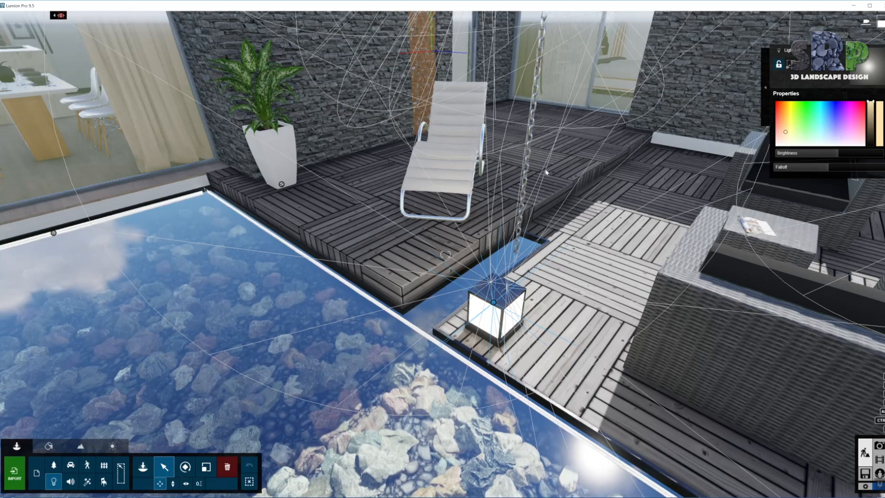
Step: Show the omnilight types in the Lights and Utilities Library and return to selecting lights
left_click(143, 467)
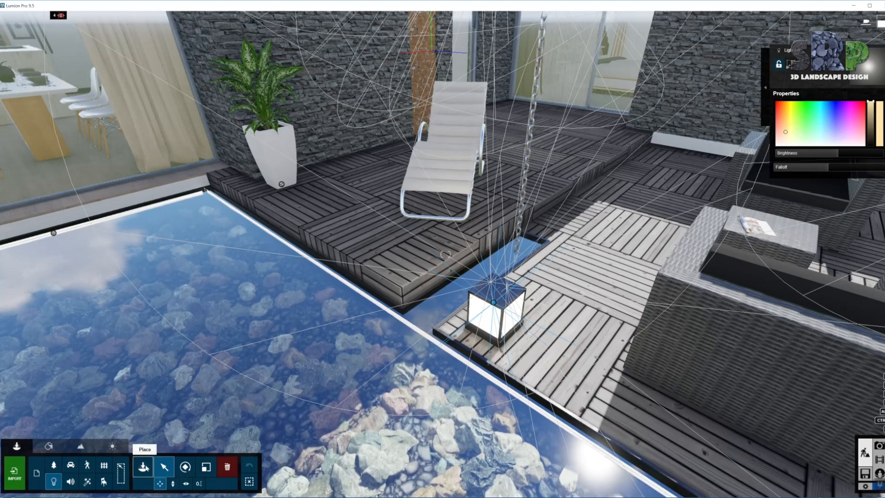
left_click(144, 466)
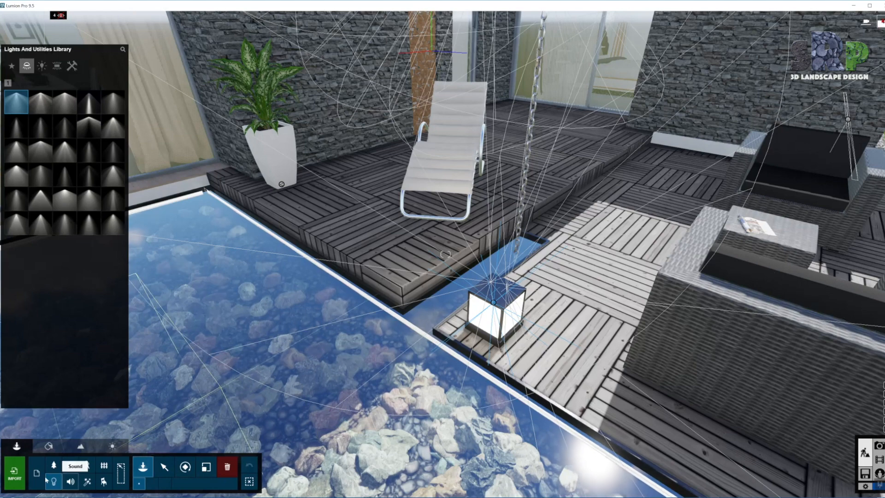
left_click(42, 66)
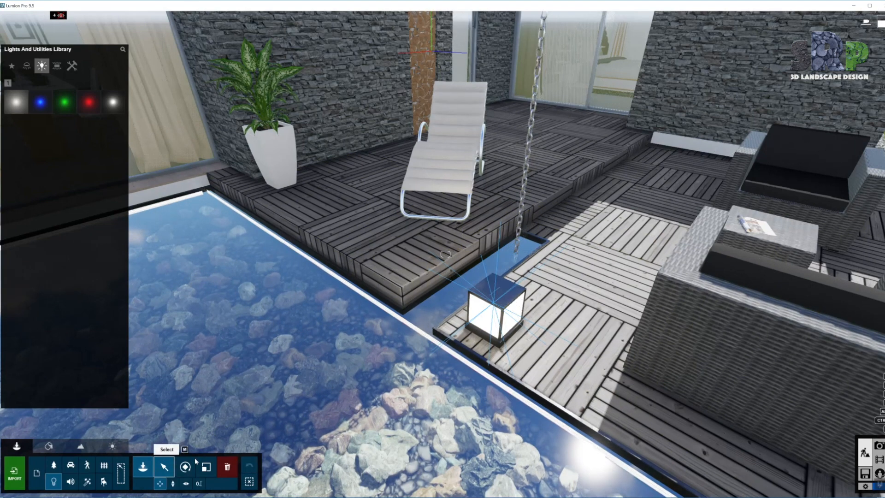
left_click(164, 466)
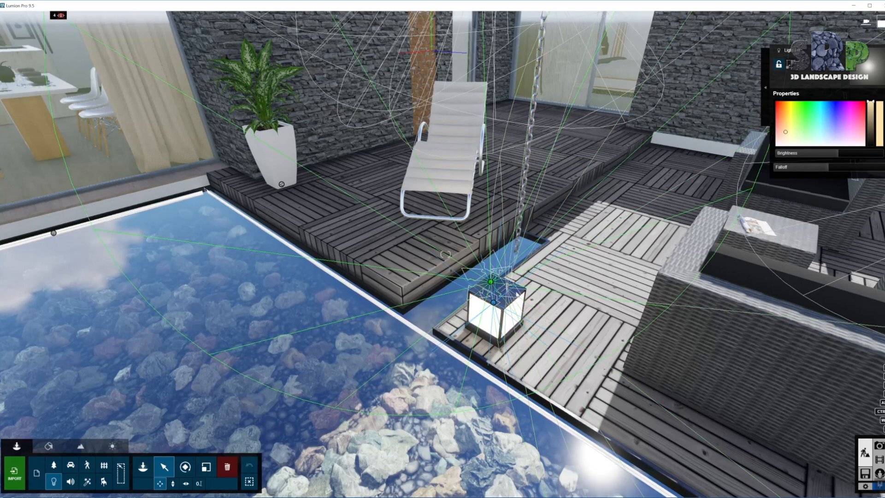
Step: Review the lantern and terrace lights from the garden and preview them in night photo 42
right_click_drag(519, 366, 613, 363)
right_click_drag(476, 276, 455, 270)
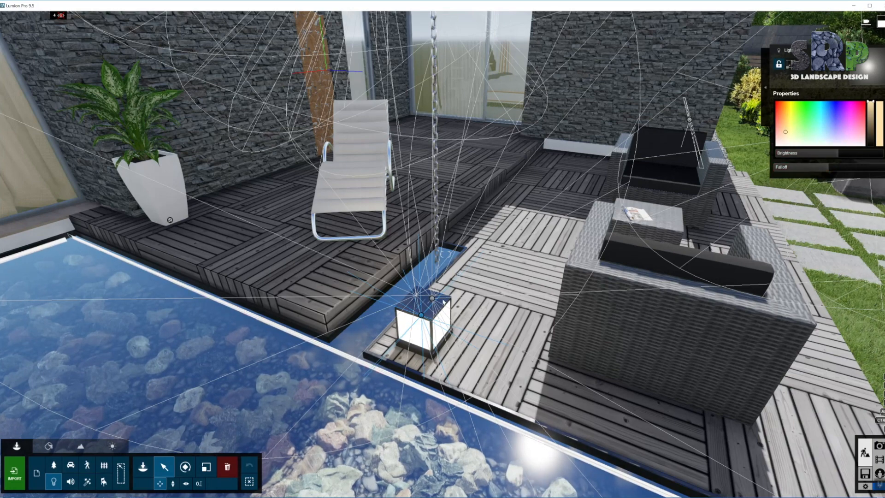
key("s")
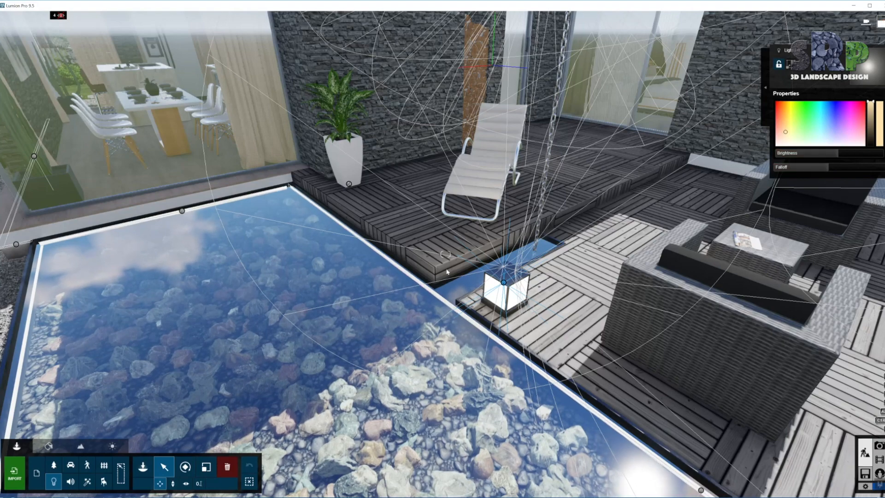
key("s")
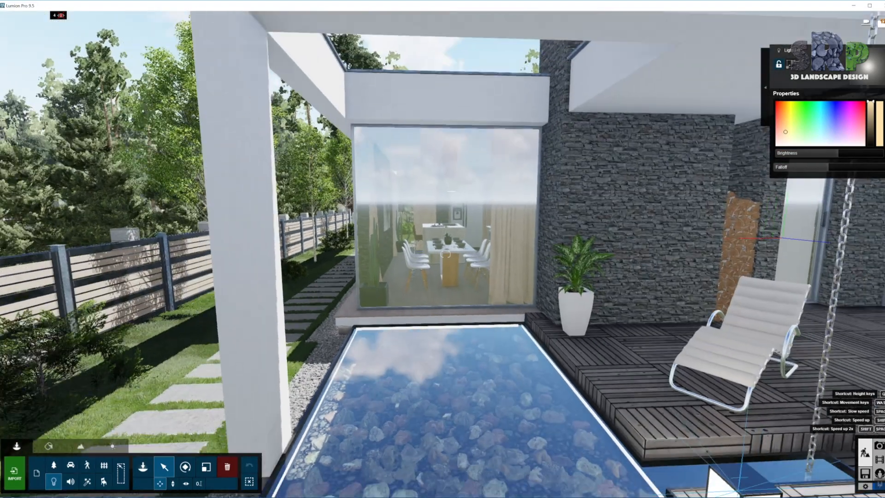
key("s")
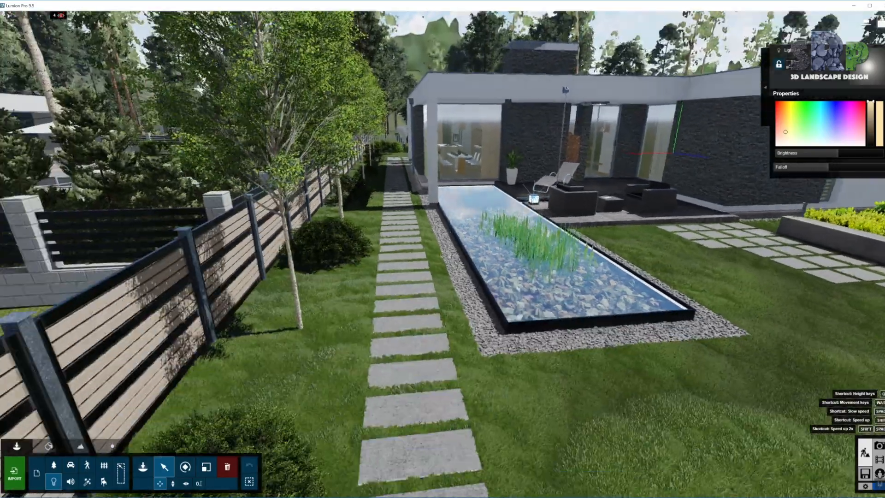
right_click_drag(488, 270, 397, 270)
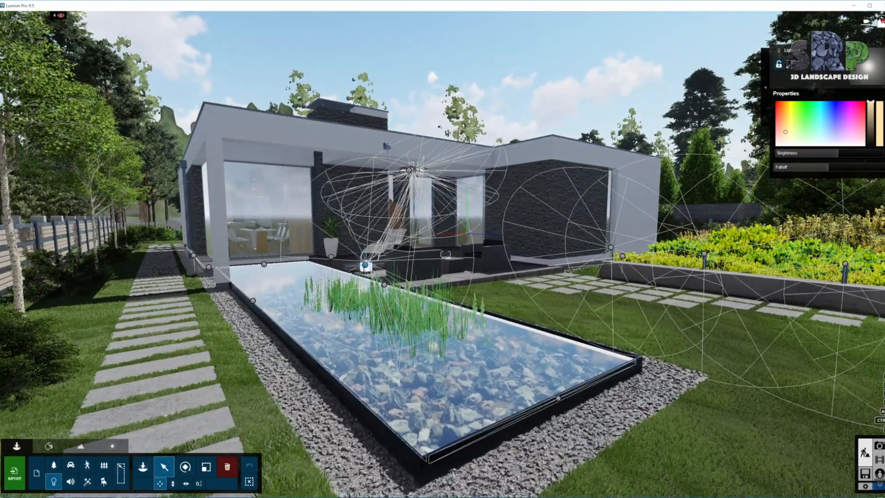
left_click(881, 454)
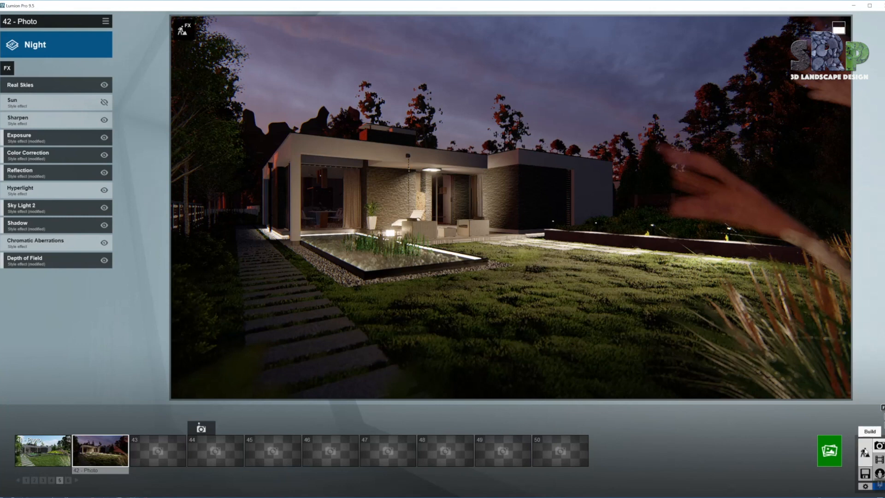
Step: Show the hidden layer of planter-bed and side-wing lights, and examine the light on the stone wall beside the slatted window
left_click(864, 453)
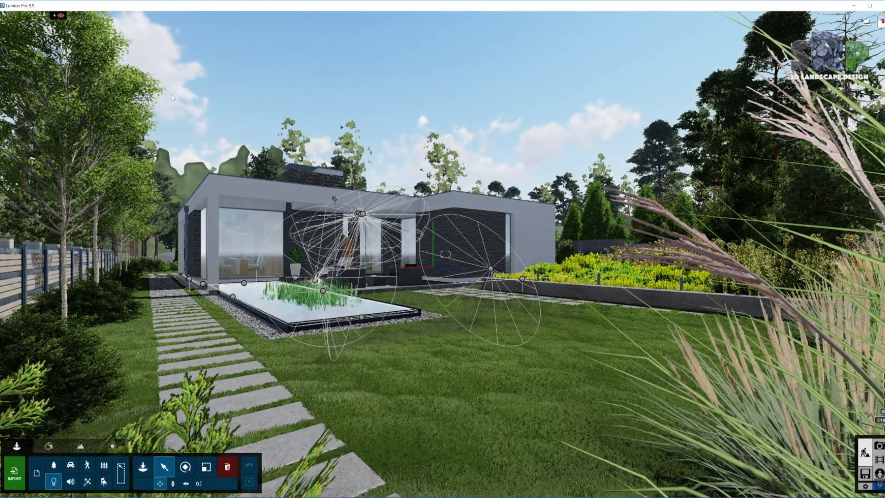
left_click(146, 15)
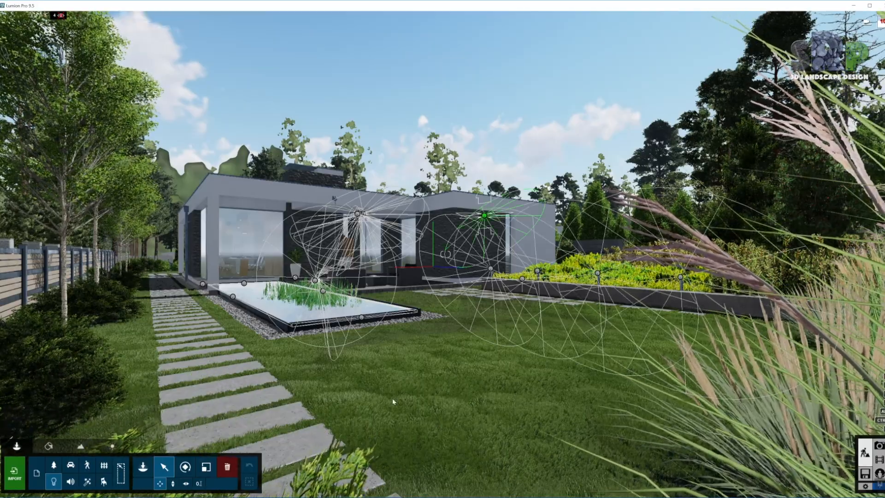
right_click_drag(391, 398, 397, 399)
key("w")
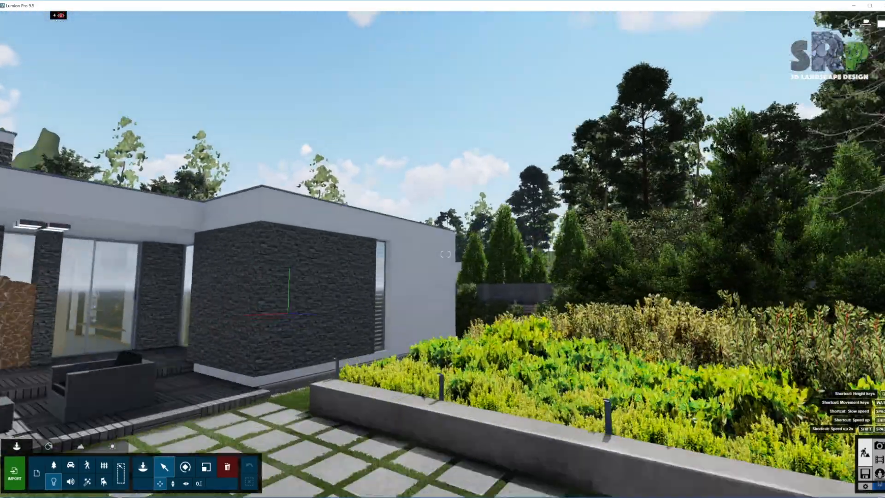
key("w")
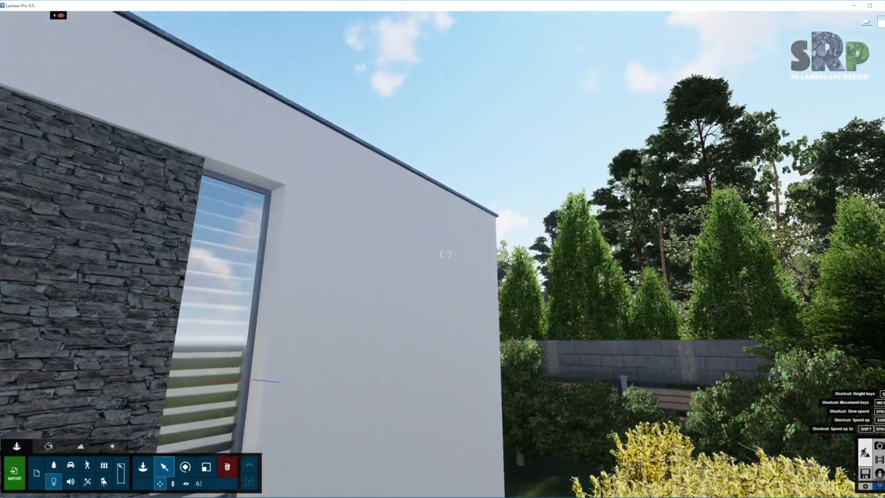
key("s")
right_click_drag(445, 254, 395, 310)
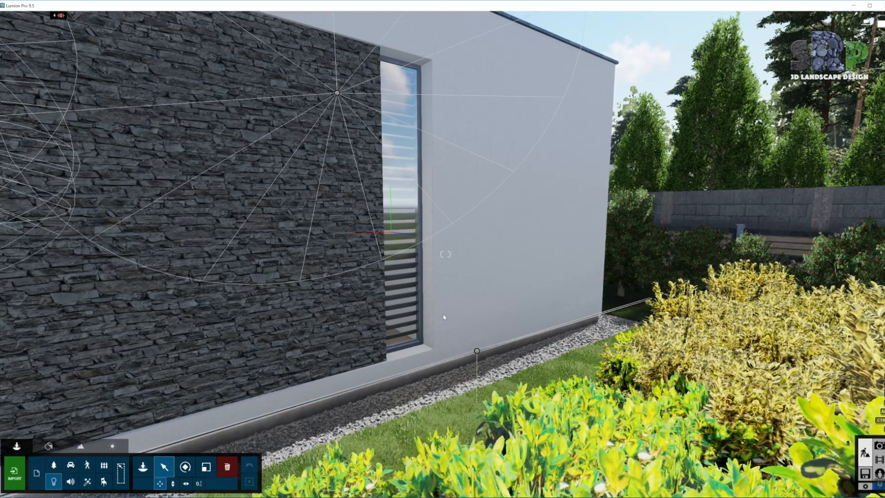
right_click_drag(443, 317, 270, 79)
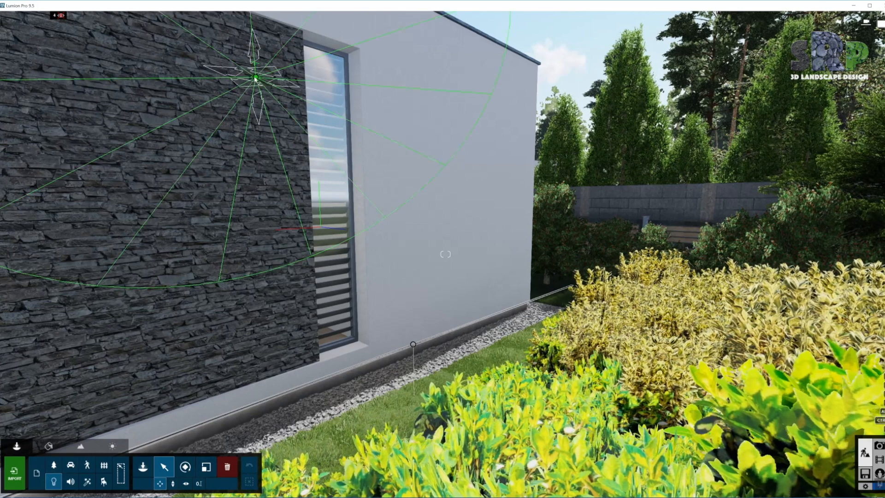
left_click(255, 77)
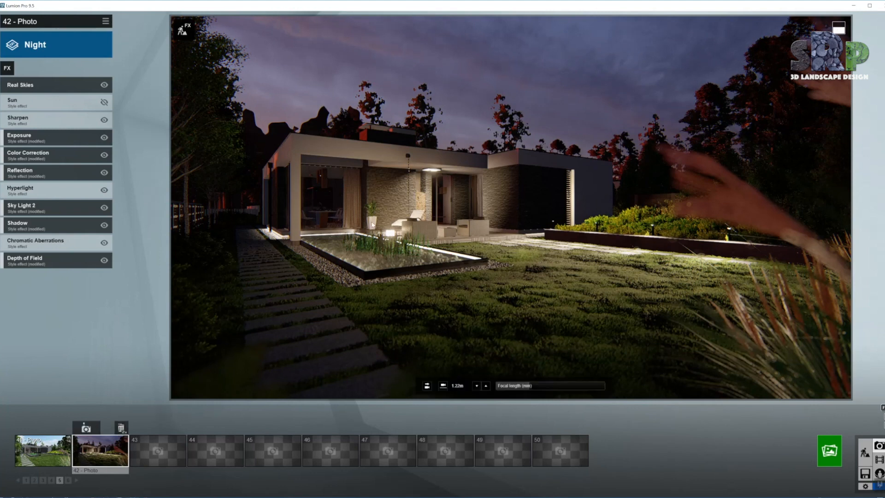
Step: Show layer 3 with the interior lights and preview the house in night photo 42 from its saved camera
key("F10")
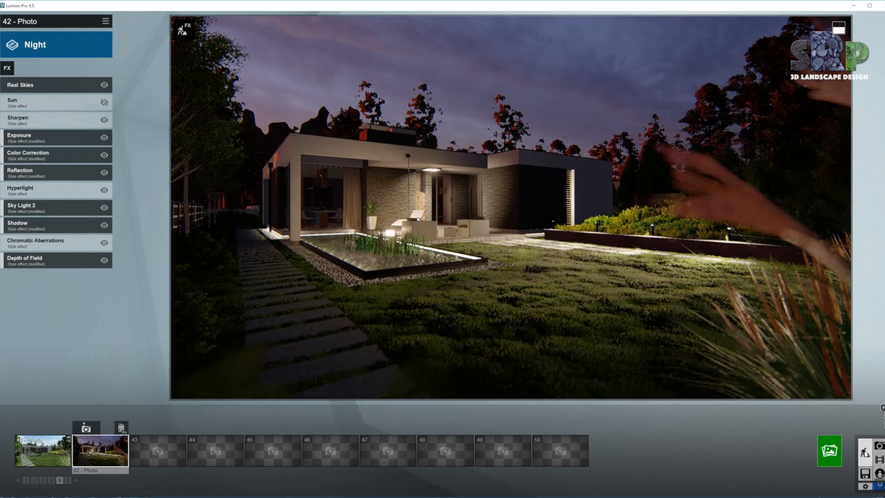
left_click(869, 431)
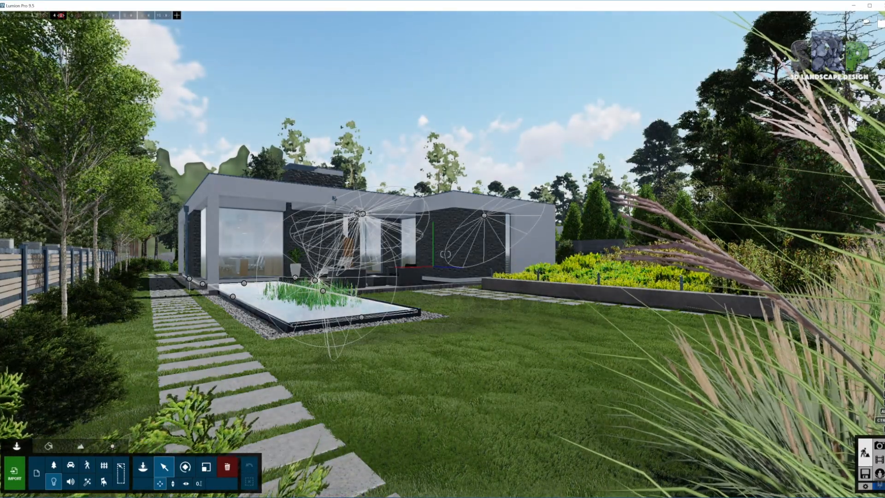
left_click(45, 17)
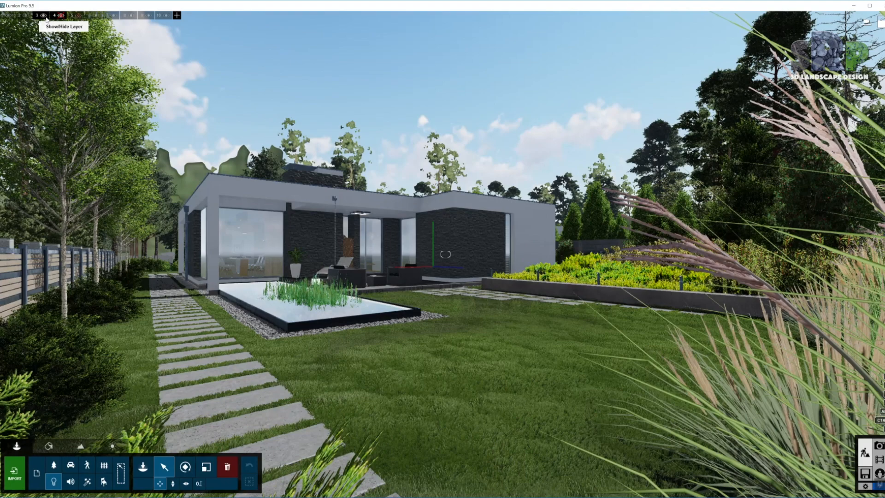
left_click(45, 17)
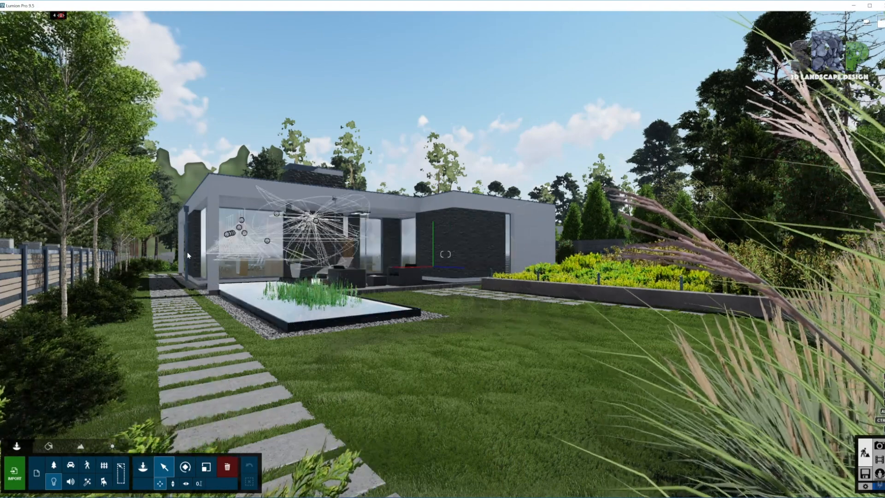
left_click(878, 445)
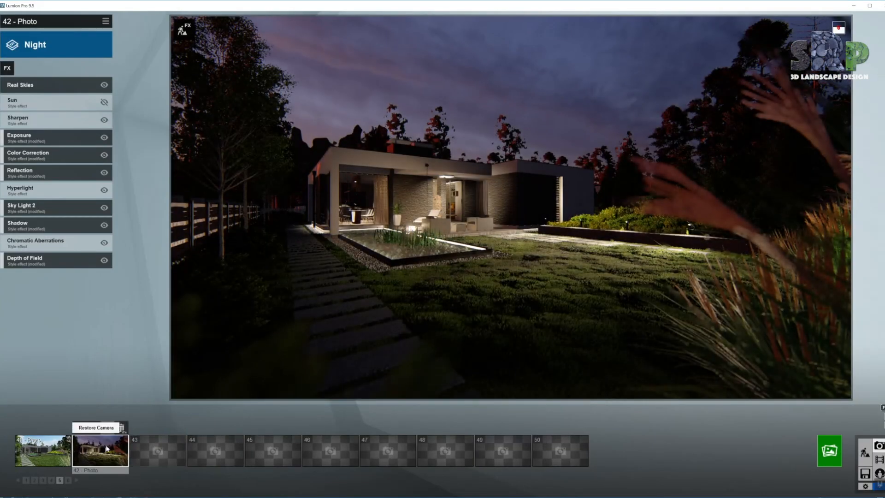
left_click(103, 446)
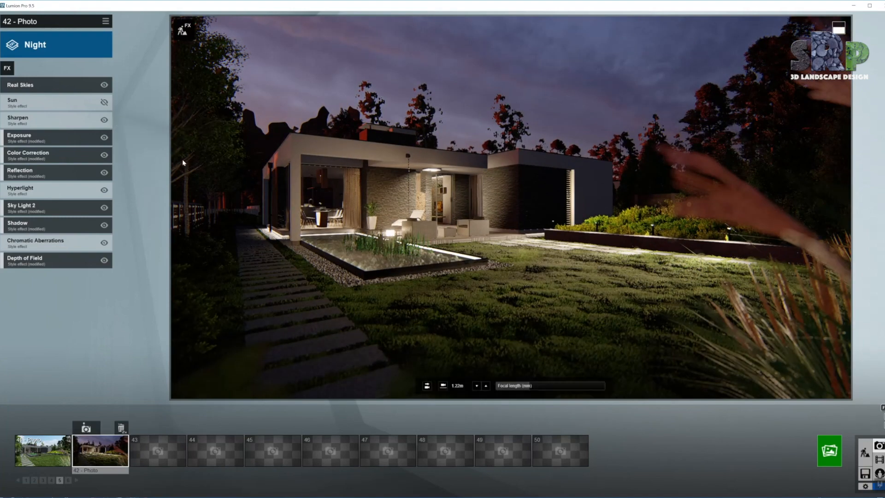
Step: Review the Real Skies settings of photo 42 and the available Evening skies, including Evening 6
left_click(57, 86)
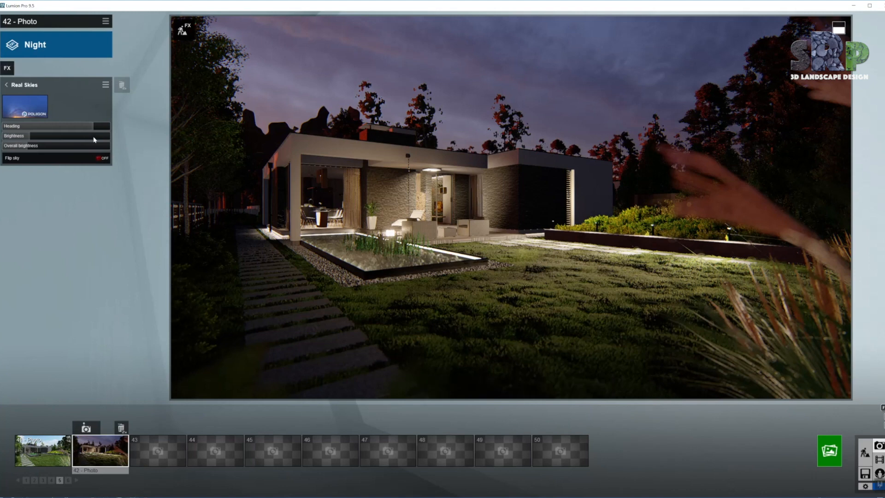
left_click(28, 108)
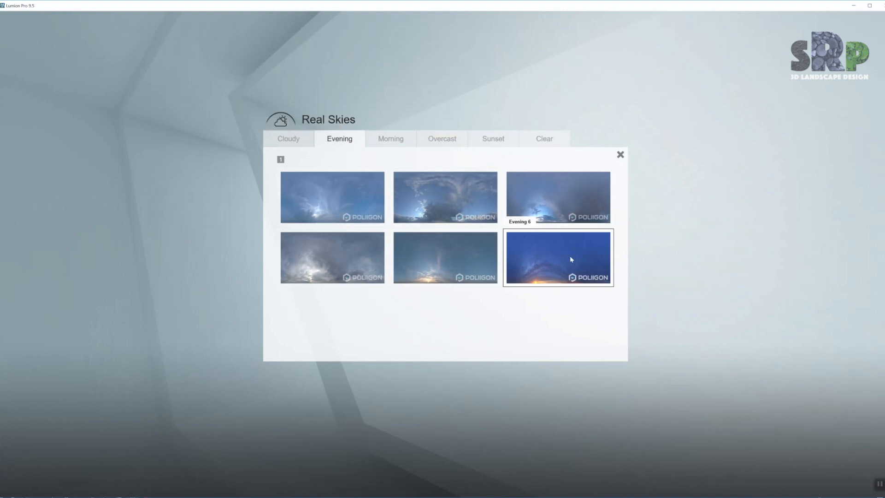
left_click(620, 155)
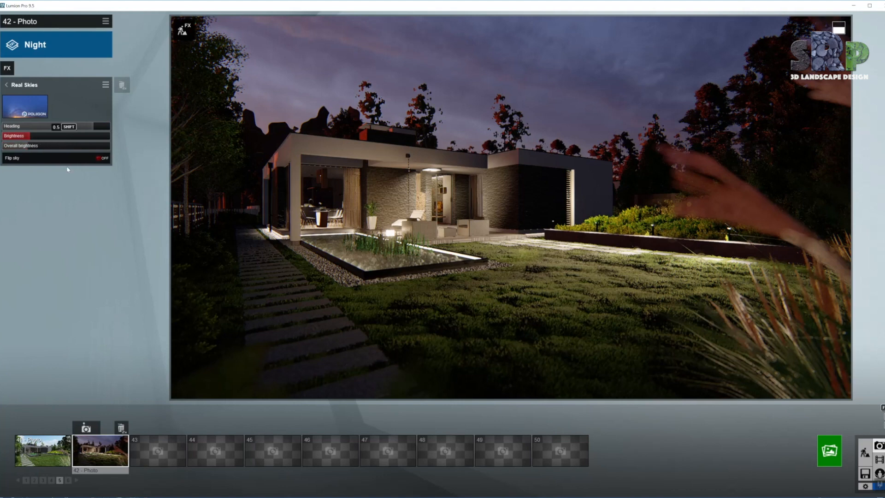
left_click(5, 89)
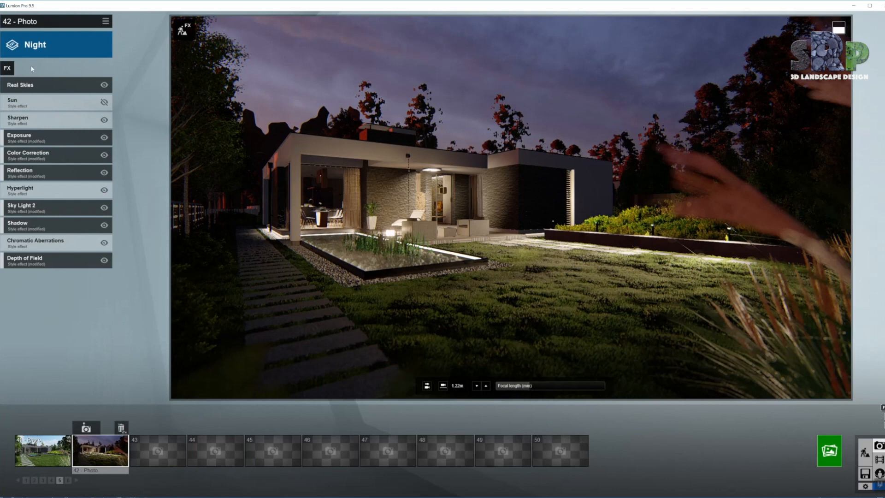
Step: Set the Sharpen intensity to 0.1 and the Exposure to about 0.6 in photo 42
left_click(54, 121)
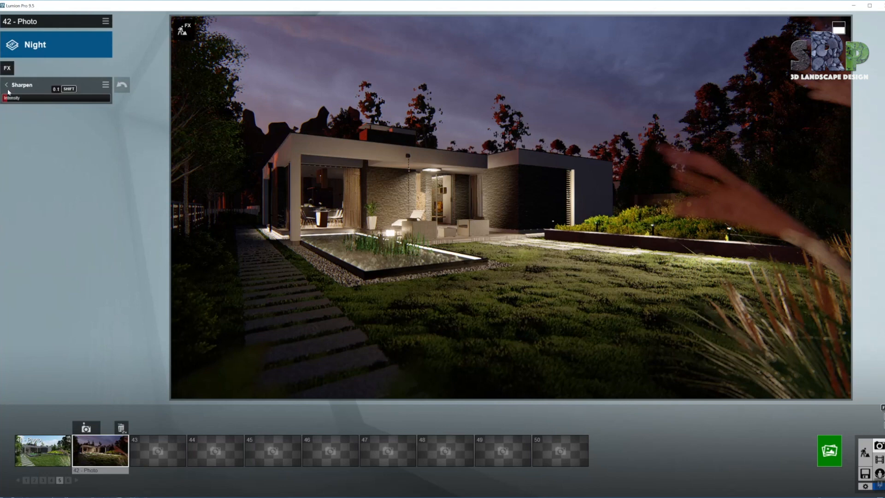
left_click(7, 85)
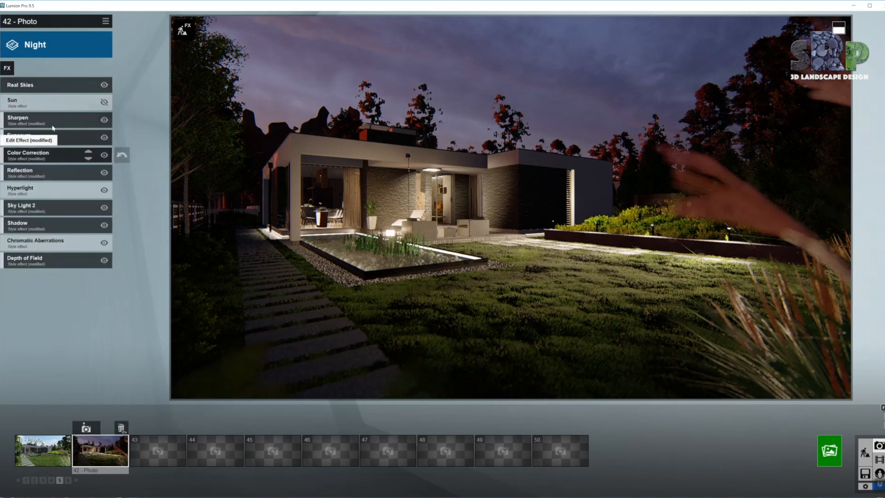
left_click(56, 138)
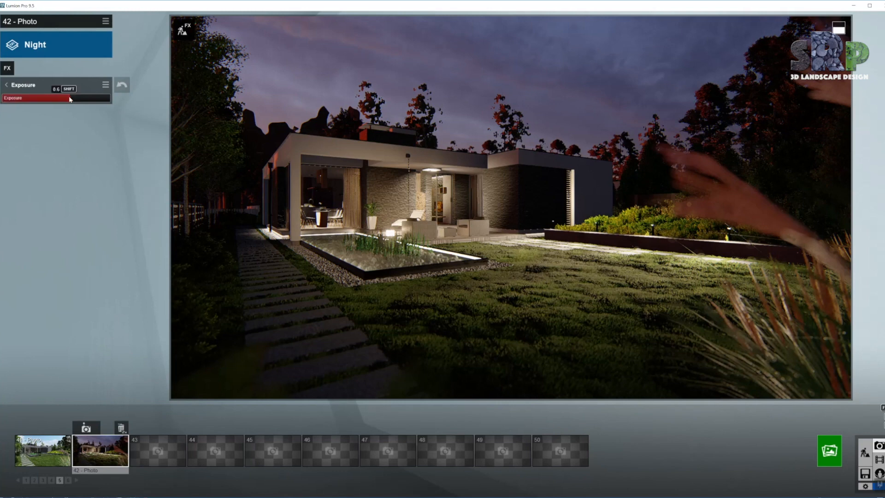
left_click_drag(69, 99, 71, 99)
left_click(6, 85)
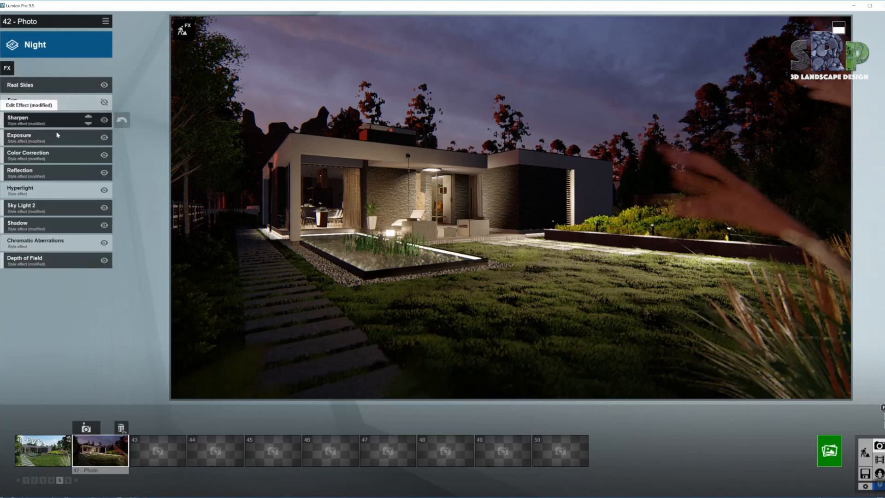
Step: Review the Color Correction settings, then the Reflection settings and the reflection planes on the pond and windows
left_click(59, 157)
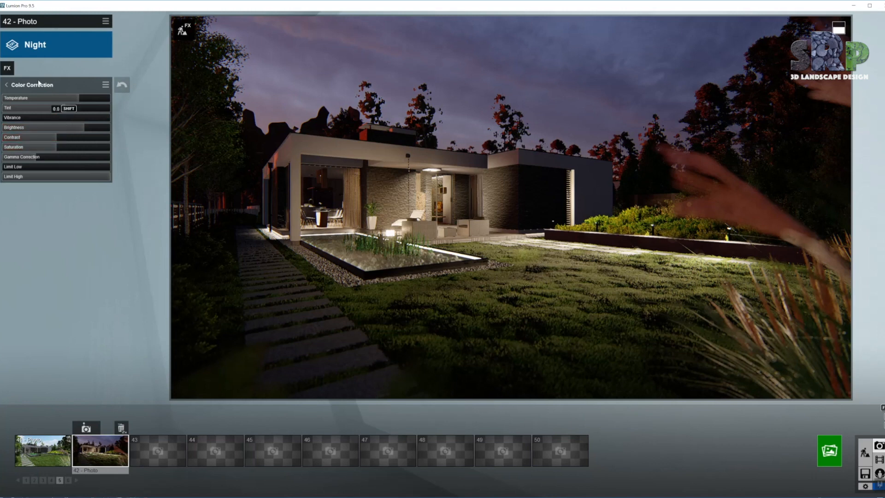
left_click(7, 85)
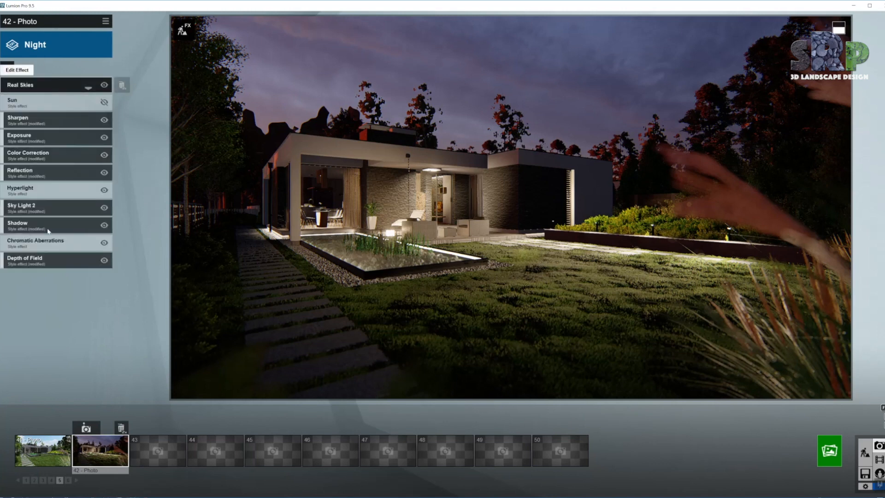
left_click(52, 179)
left_click(19, 107)
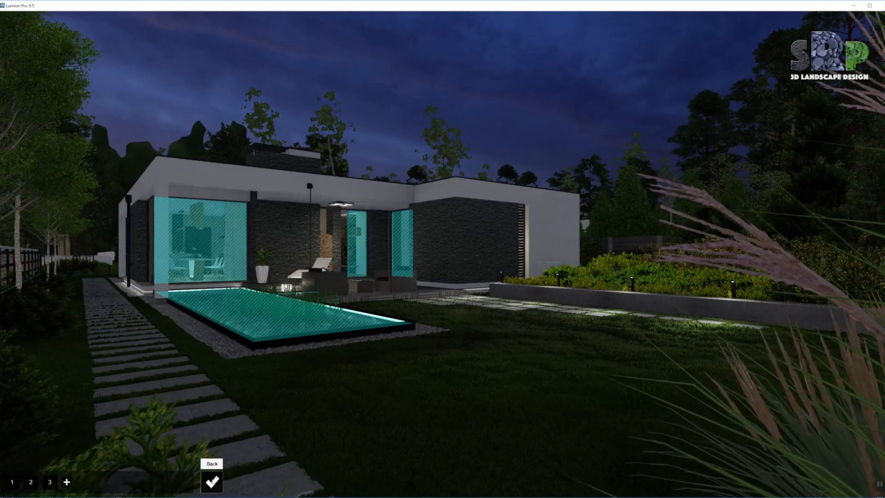
left_click(211, 481)
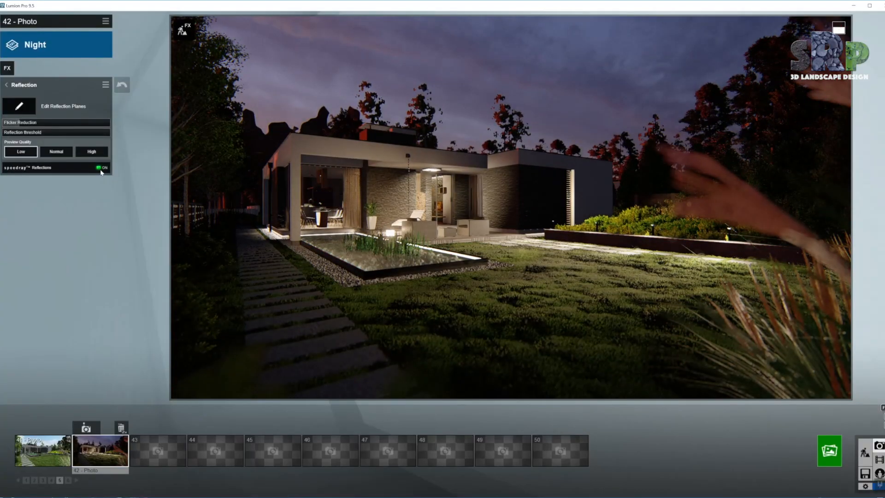
left_click(5, 85)
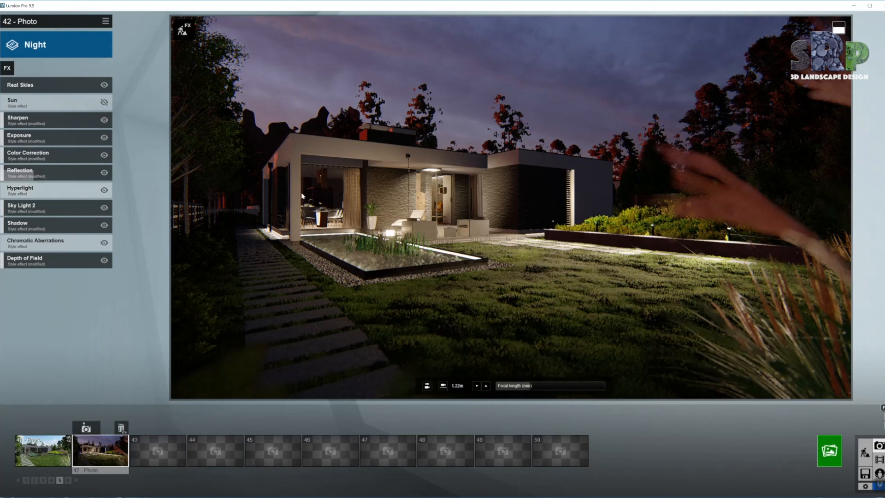
Step: Review the Hyperlight amount and the Sky Light 2 brightness, saturation and render quality settings
left_click(57, 194)
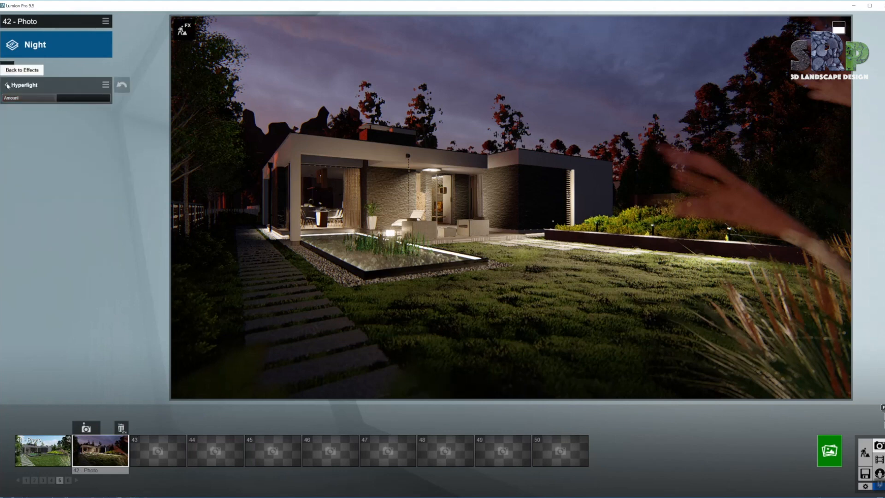
left_click(7, 85)
left_click(61, 207)
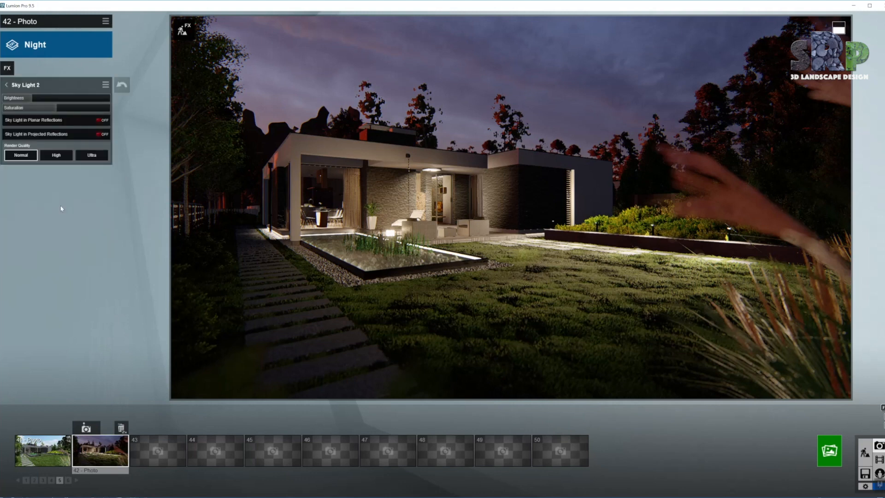
mouse_move(62, 97)
left_click(6, 85)
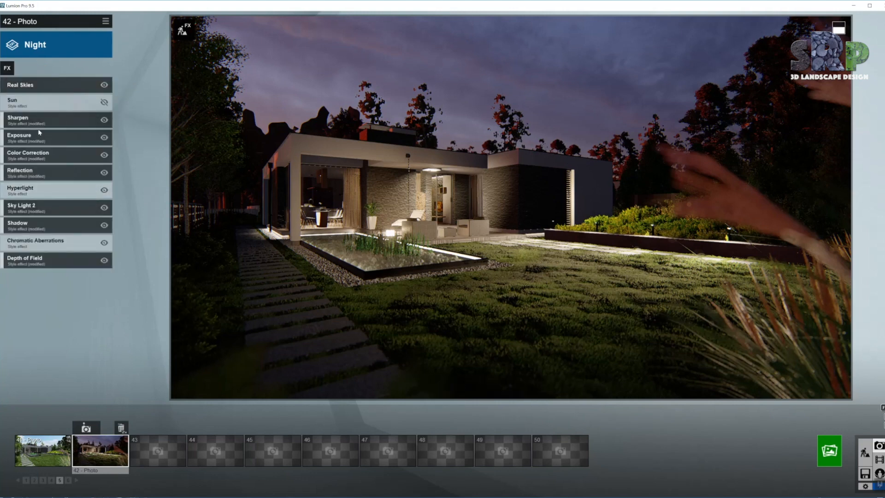
Step: Review the Shadow effect's sun shadow range, coloring, brightness, interior/exterior, omnishadow, soft shadow and fine detail shadow settings
left_click(63, 225)
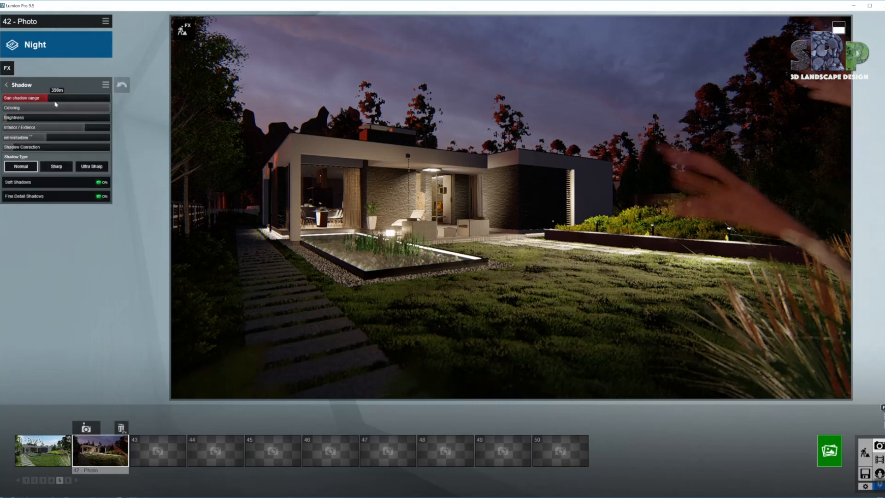
mouse_move(107, 109)
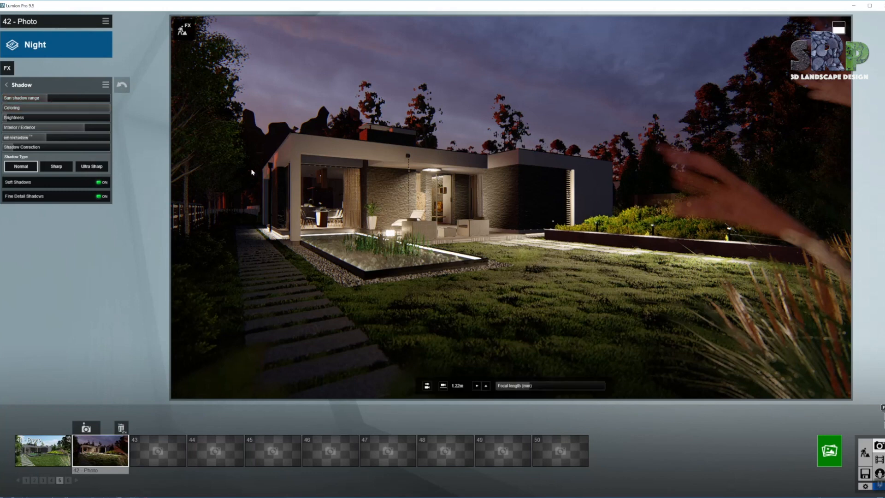
mouse_move(13, 117)
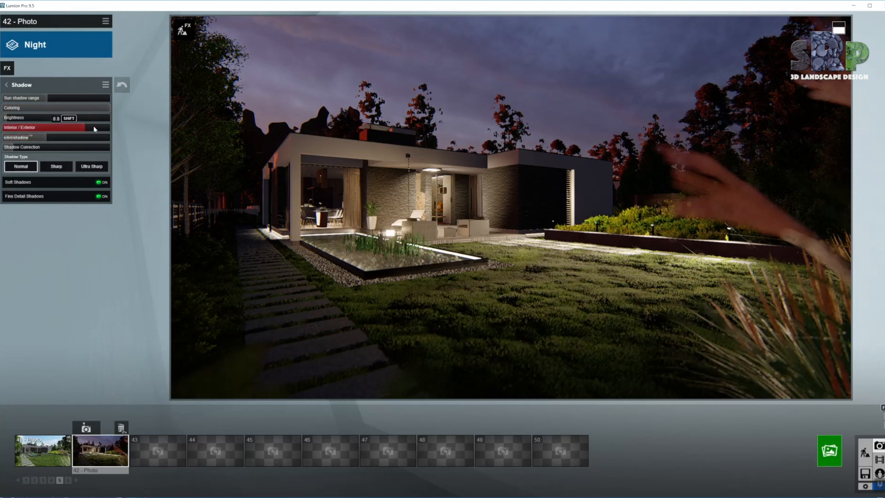
mouse_move(47, 141)
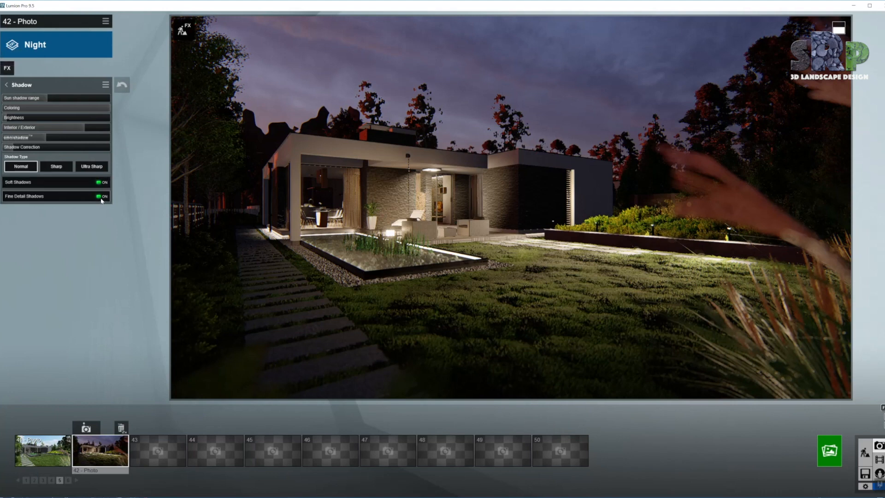
left_click(7, 85)
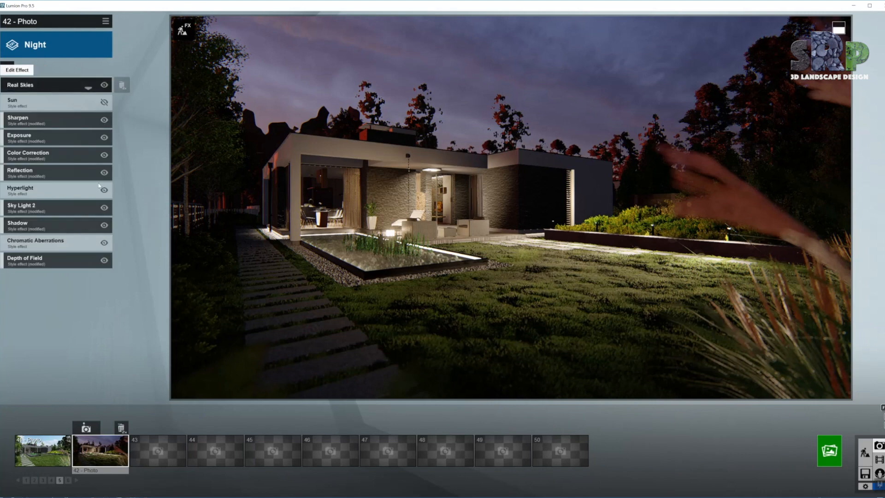
Step: Review the Chromatic Aberrations effect's dispersion, affected area and safe shadows settings
left_click(28, 223)
mouse_move(11, 101)
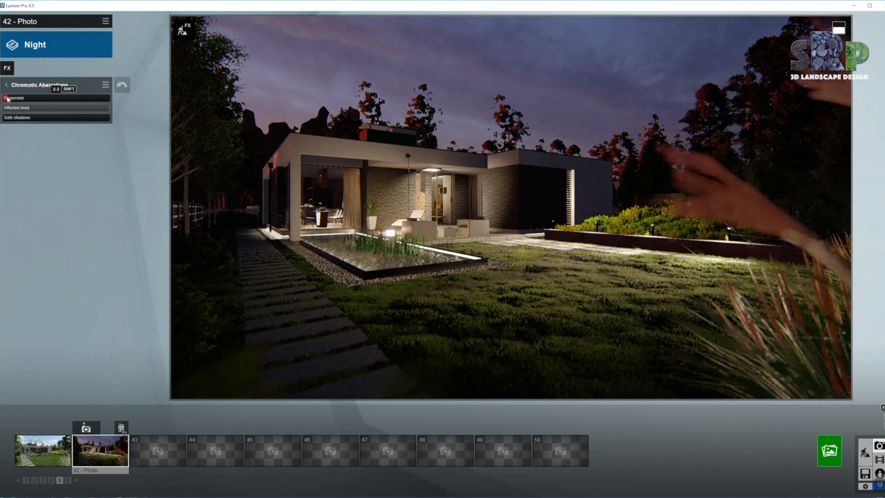
left_click(6, 85)
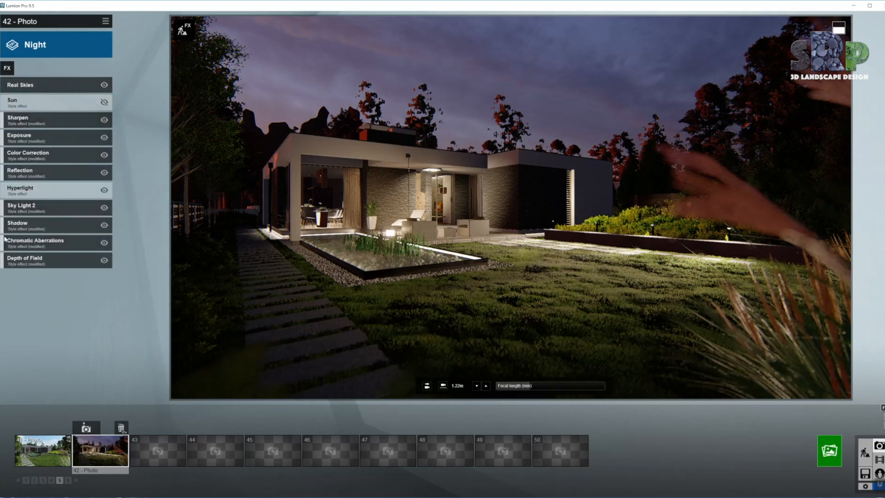
Step: Review the Depth of Field amount, foreground/background, focus distance, sharp area size and auto focus settings, including its focus point view
double_click(56, 258)
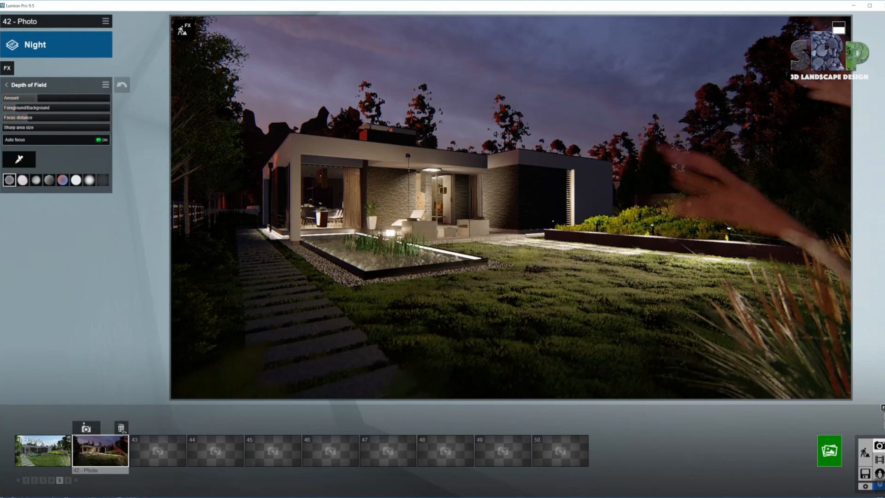
left_click(24, 161)
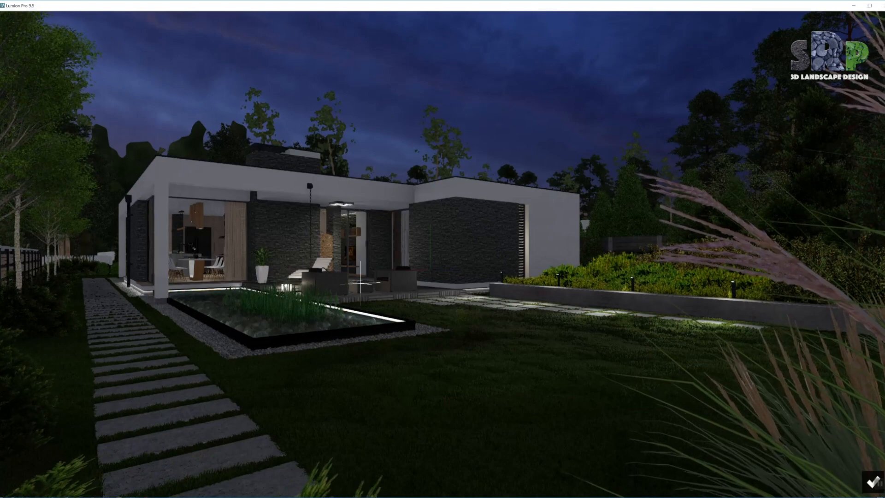
left_click(864, 479)
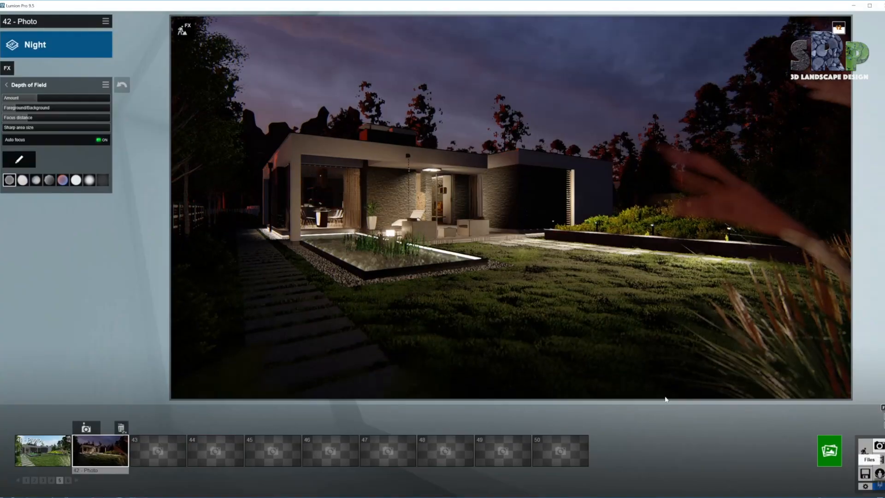
mouse_move(27, 119)
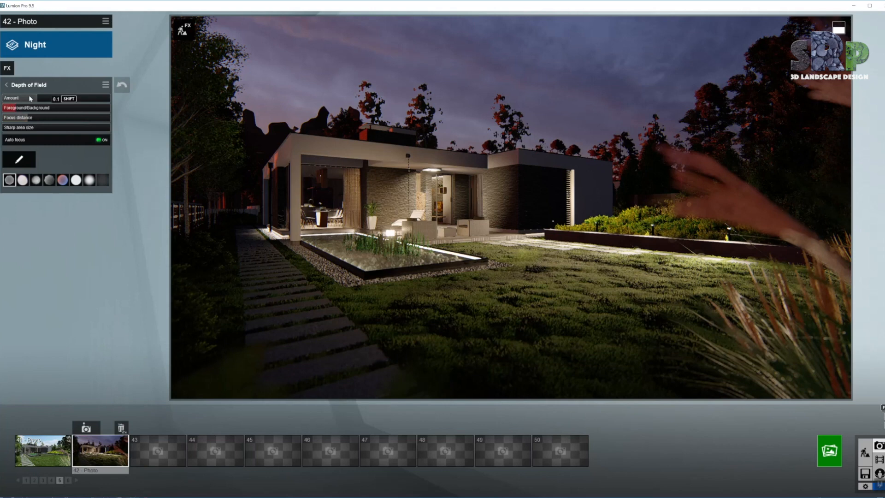
mouse_move(38, 100)
left_mouse_down()
mouse_move(54, 102)
mouse_move(39, 101)
left_mouse_up()
left_click(9, 85)
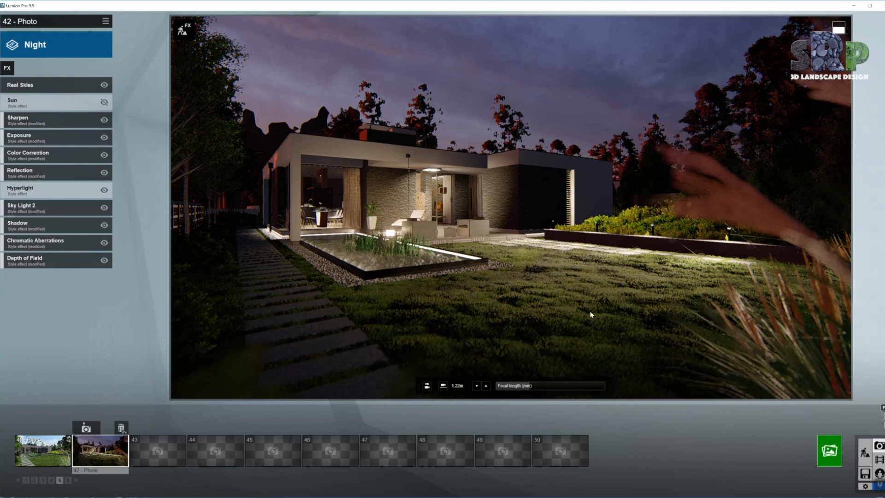
Step: Render the current shot at Desktop 1920x1080 resolution, saving it as the JPG file Bungallow_#6_12 on the desktop
left_click(828, 450)
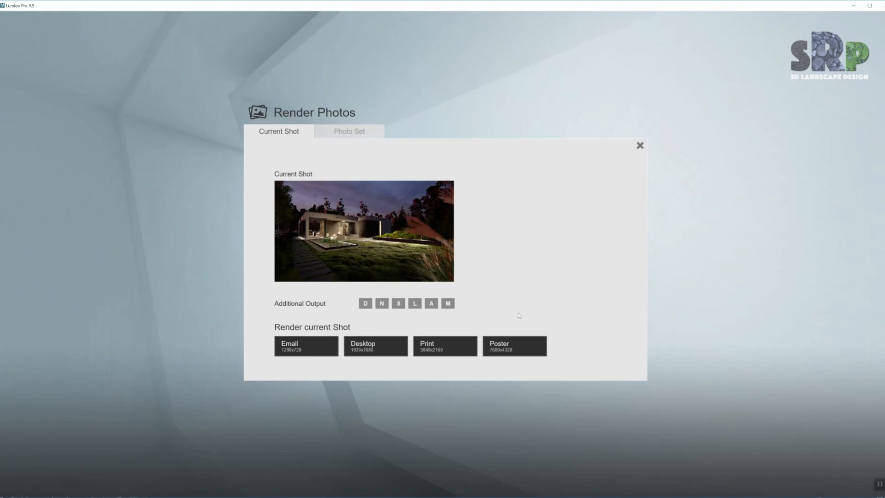
left_click(381, 347)
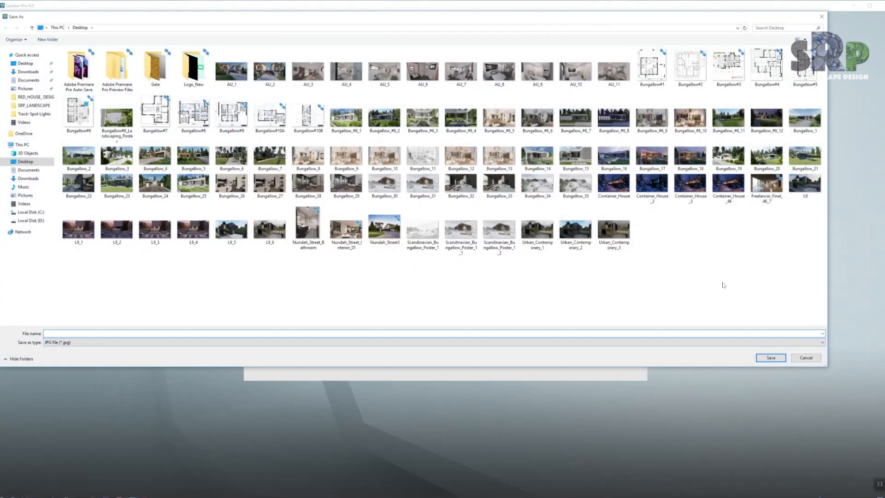
left_click(767, 114)
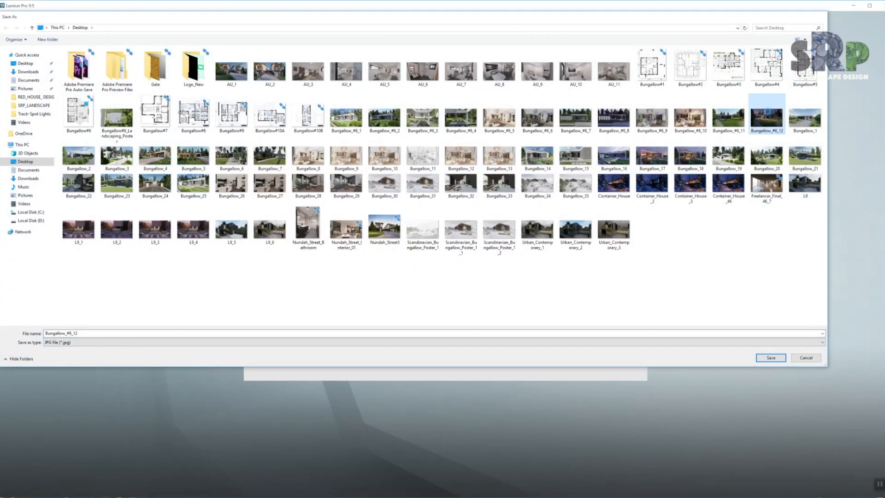
double_click(766, 114)
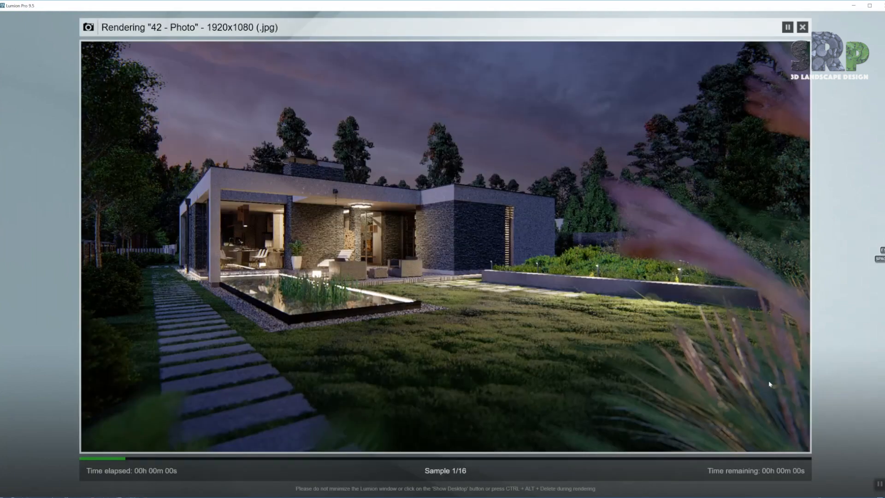